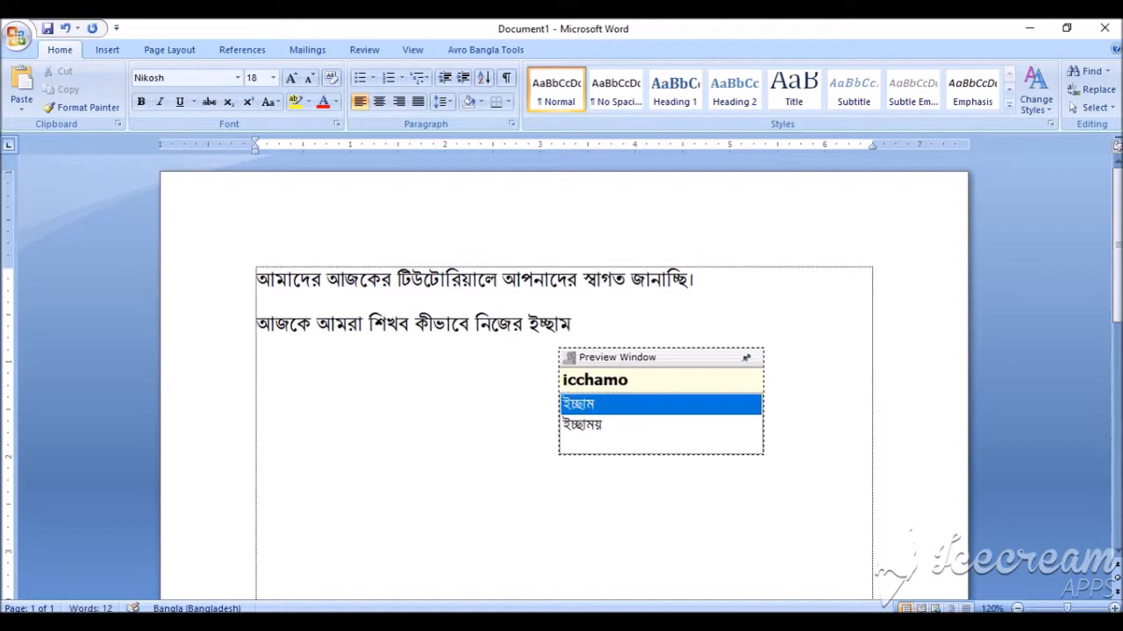
Complete the second Bangla sentence so it ends with "ইচ্ছামত শর্টকাট কমান্ড তৈরি করে নেয়া যায়।" and start a new paragraph.
text(horrTl)
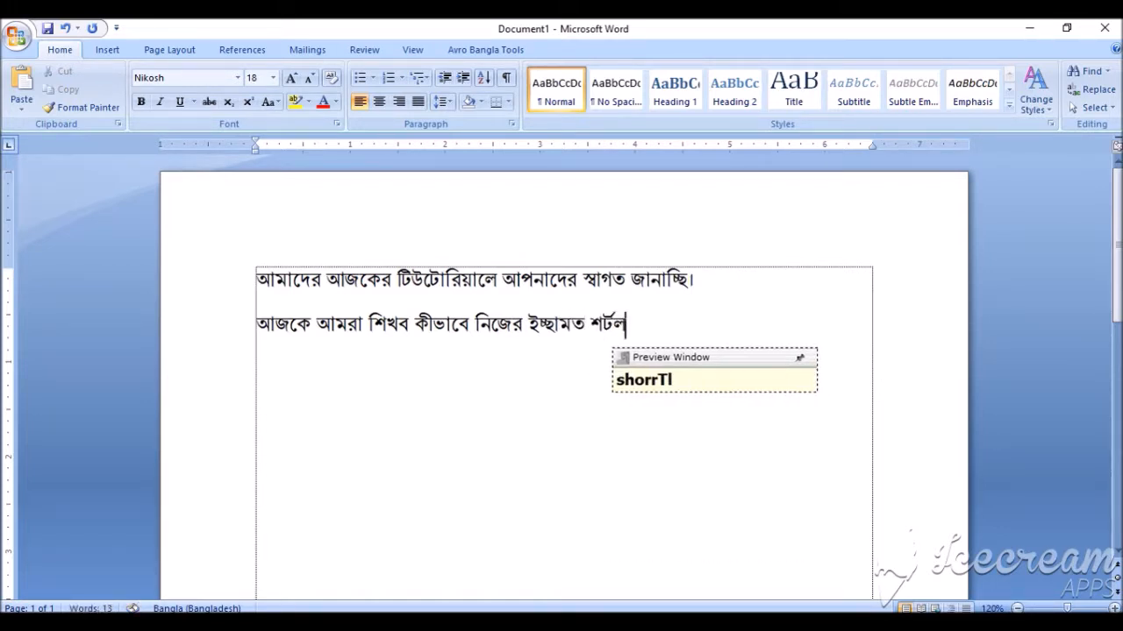
key(BackSpace)
text(kaT kom)
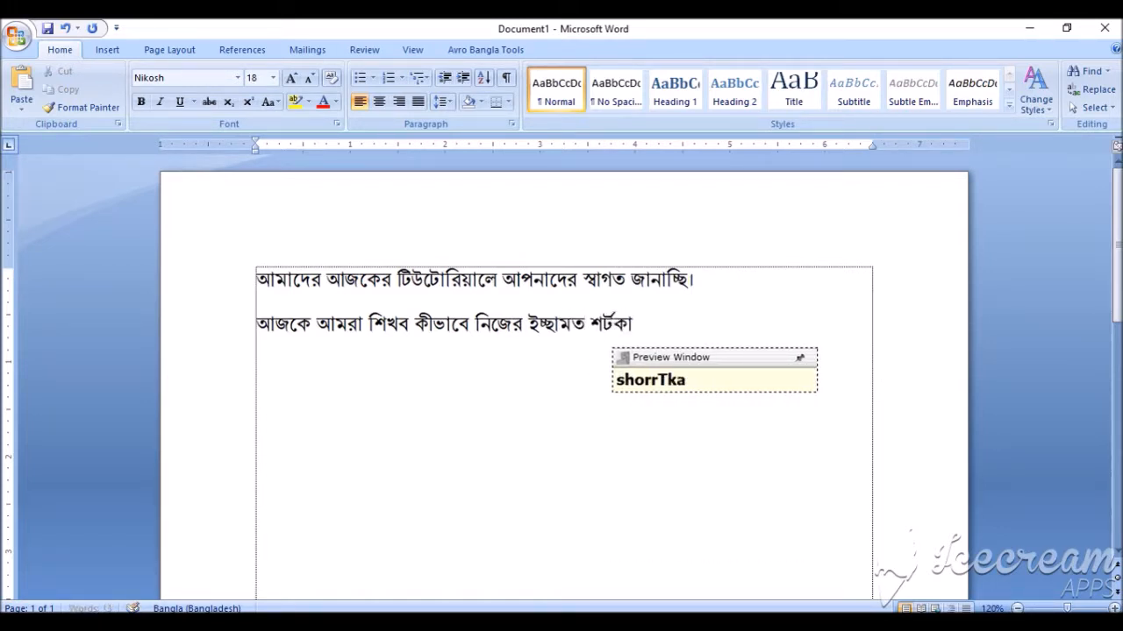
text(anD t)
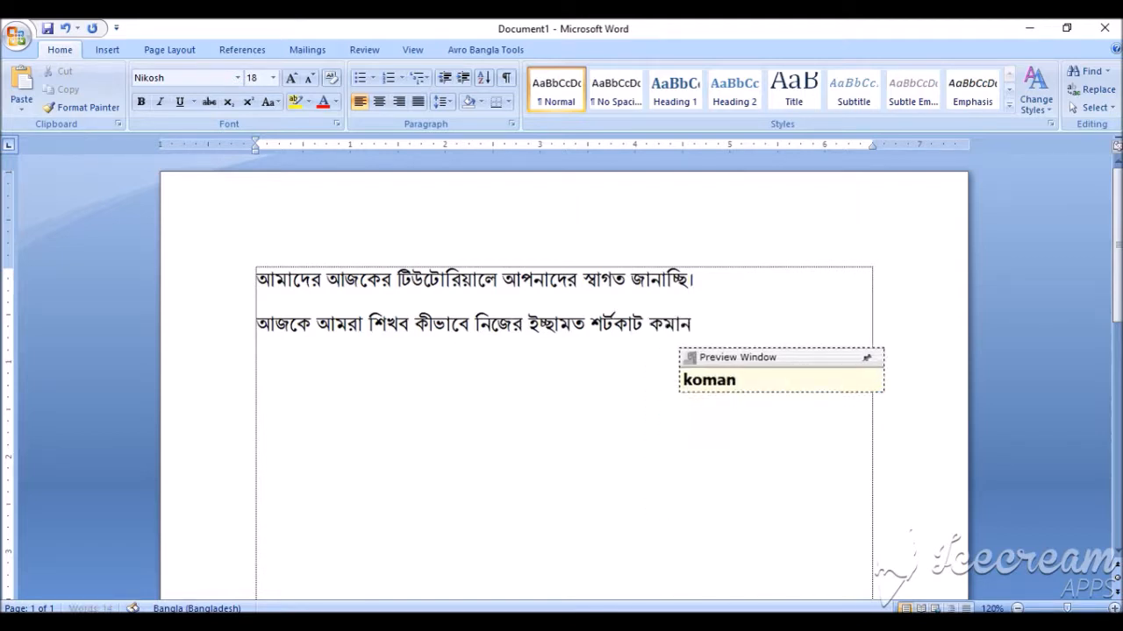
text(OIri kor)
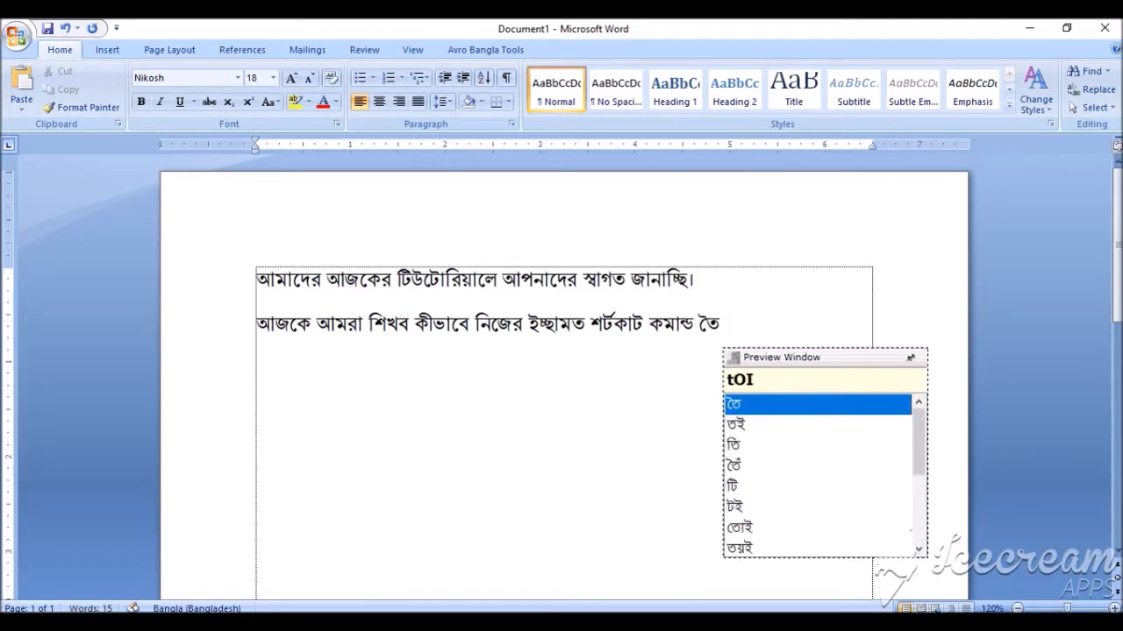
text(e neya za)
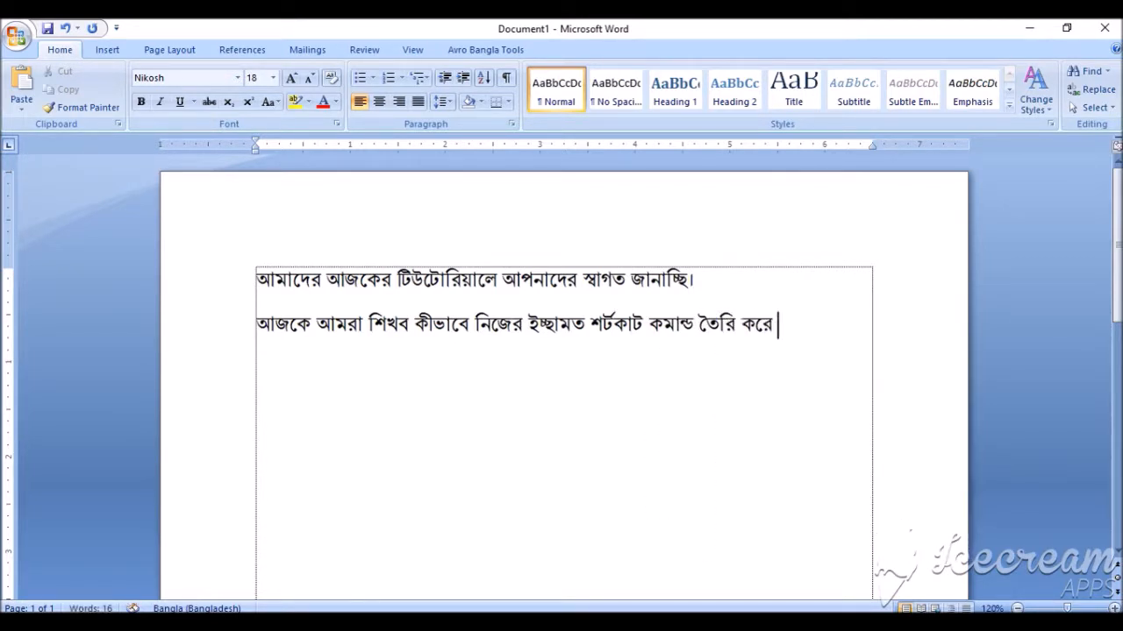
text(y.)
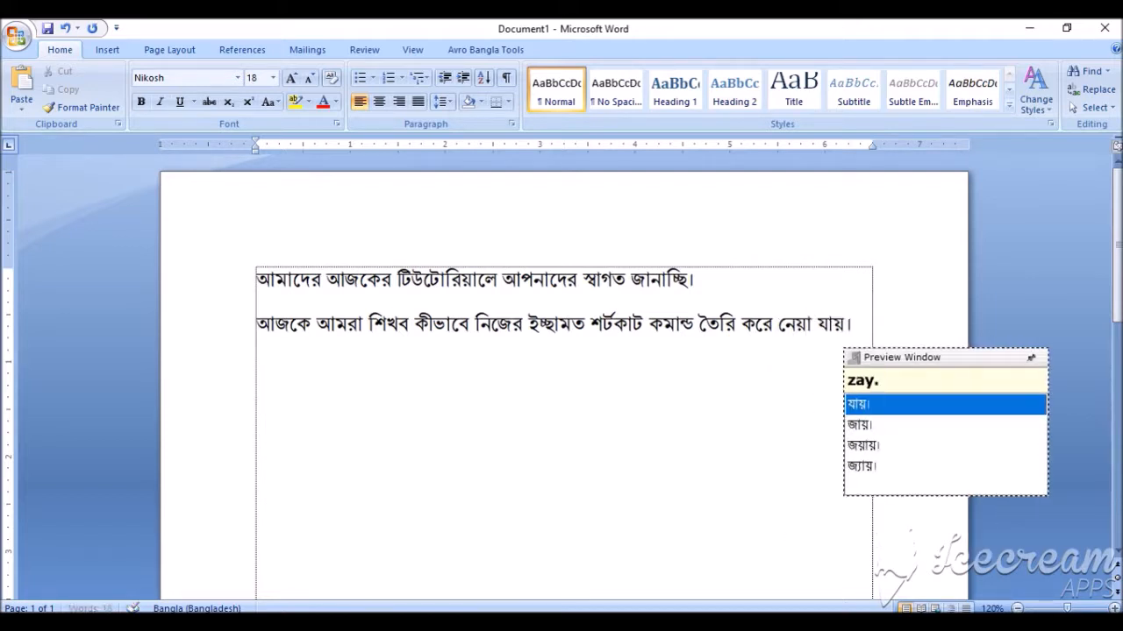
key(Return)
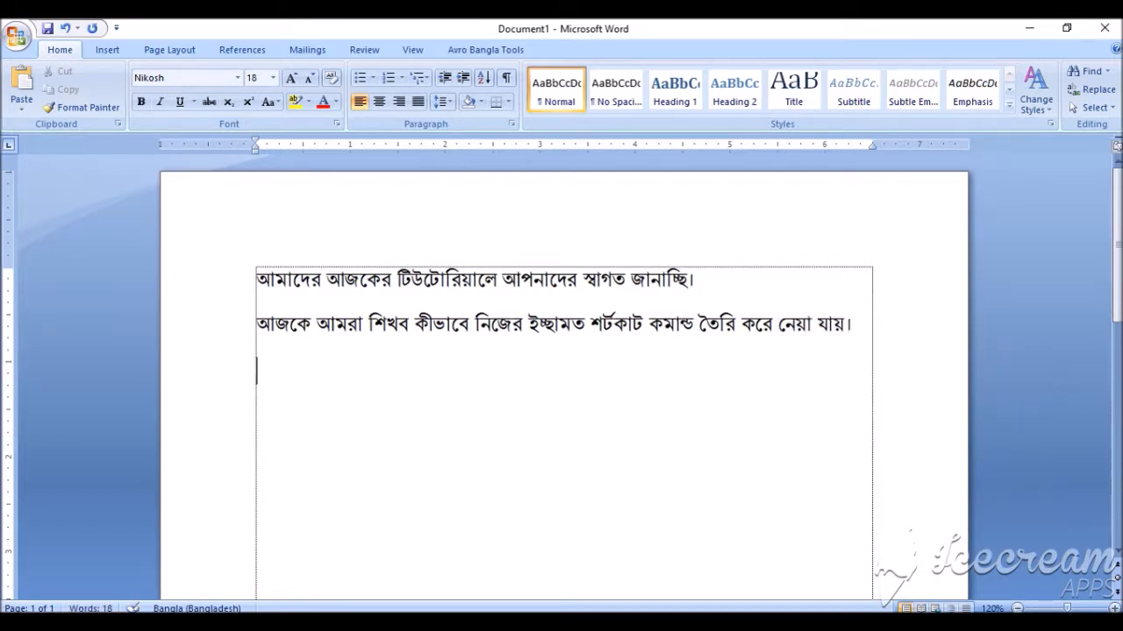
Write two more Bangla lines: "আমি উদাহরণস্বরূপ ফন্ট শর্টকাট করে দেখাচ্ছি।" and "চলুন শুরু করি...".
text(ami udahoroNswrUp )
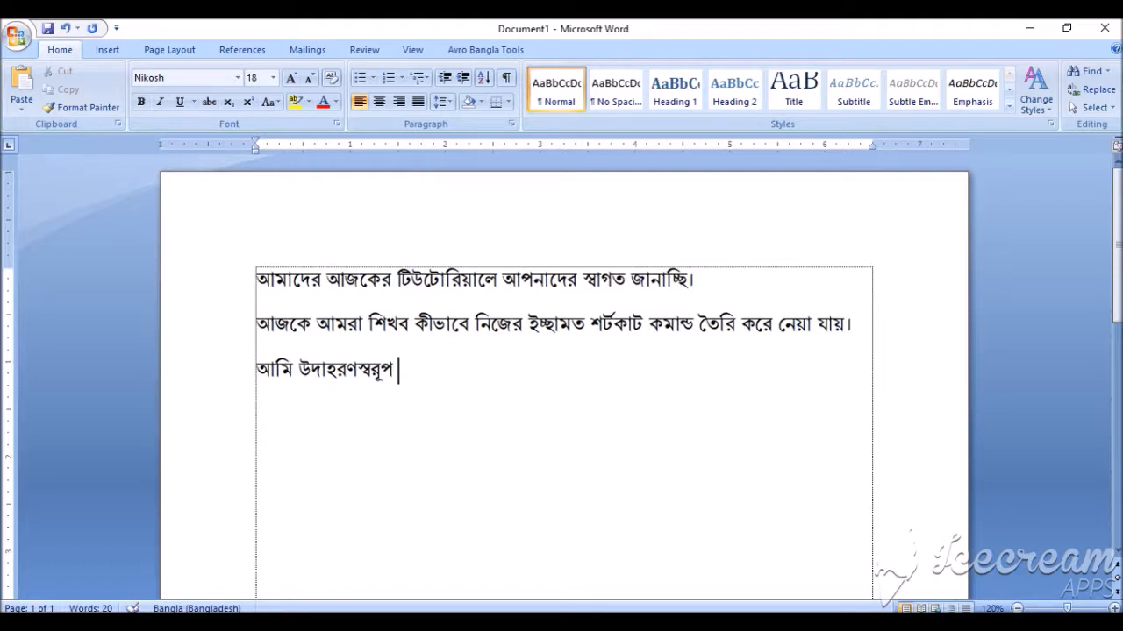
text(fonT)
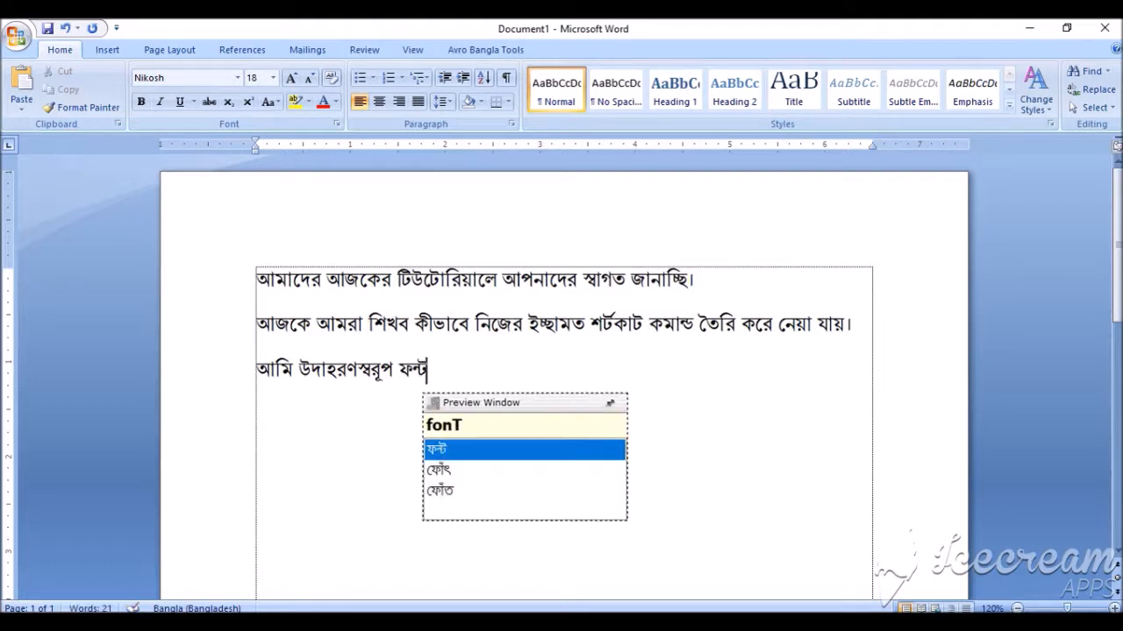
text( shorrT)
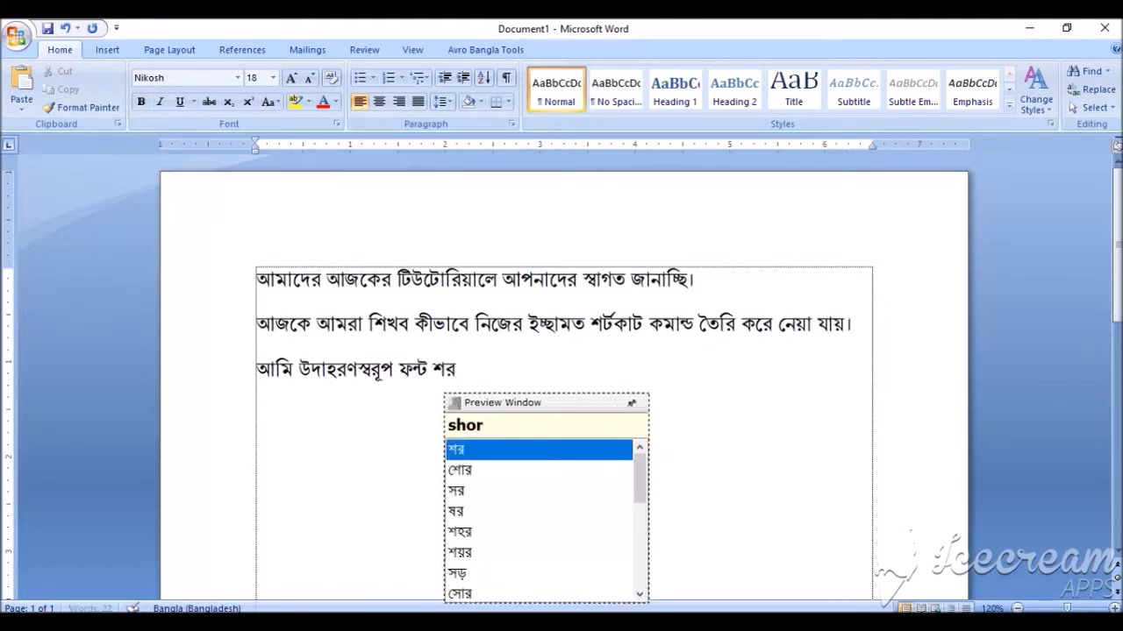
text(kaT)
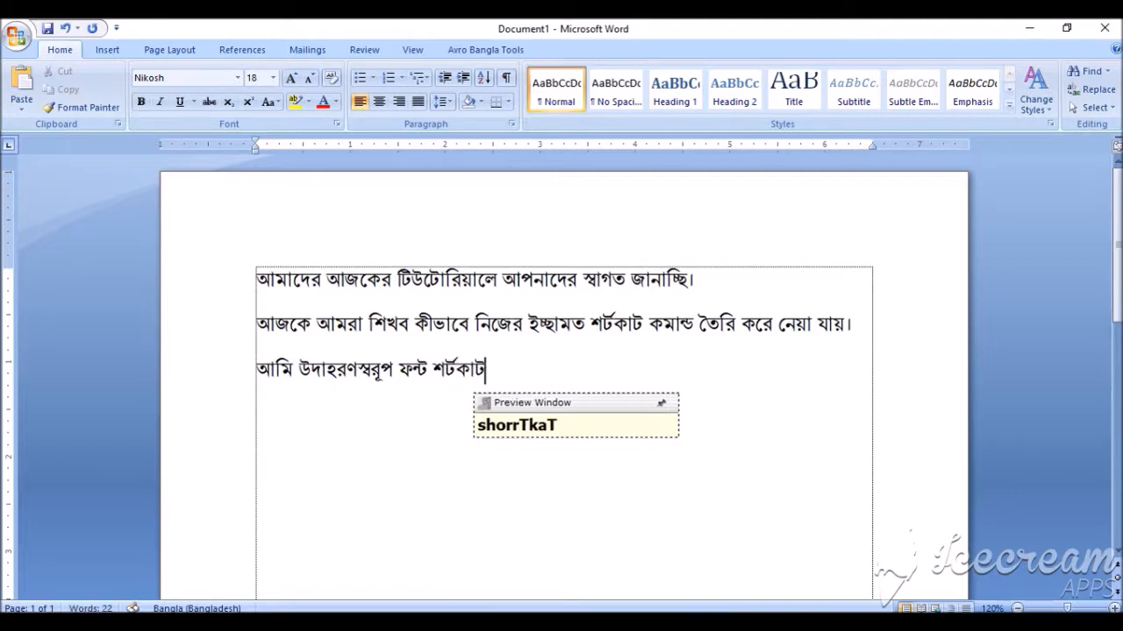
text( kore d)
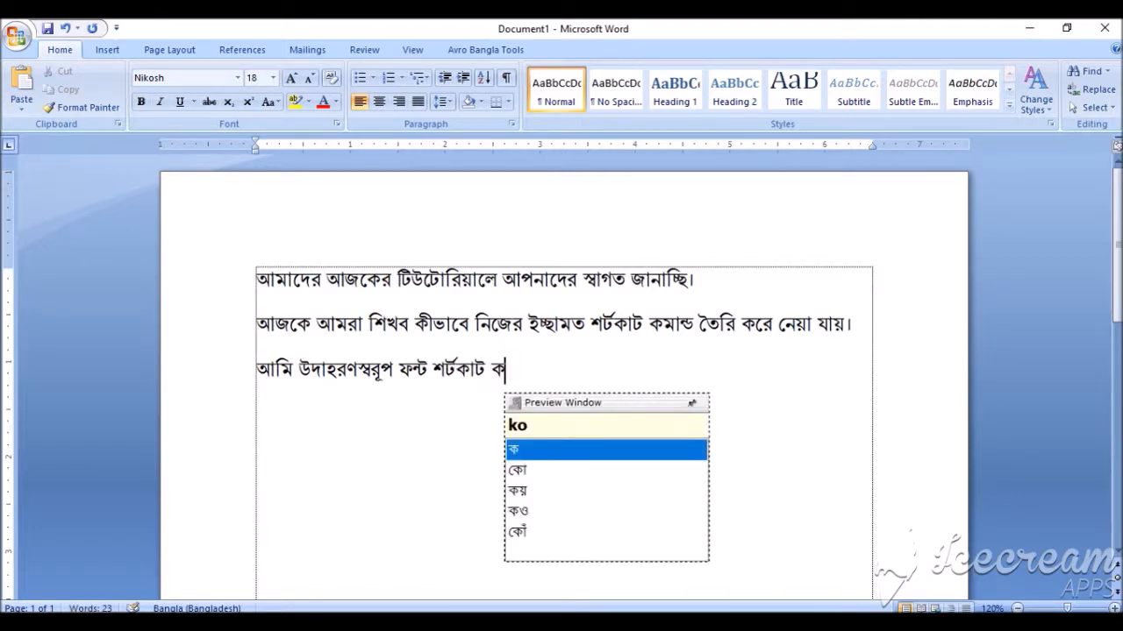
text(ekhacchi)
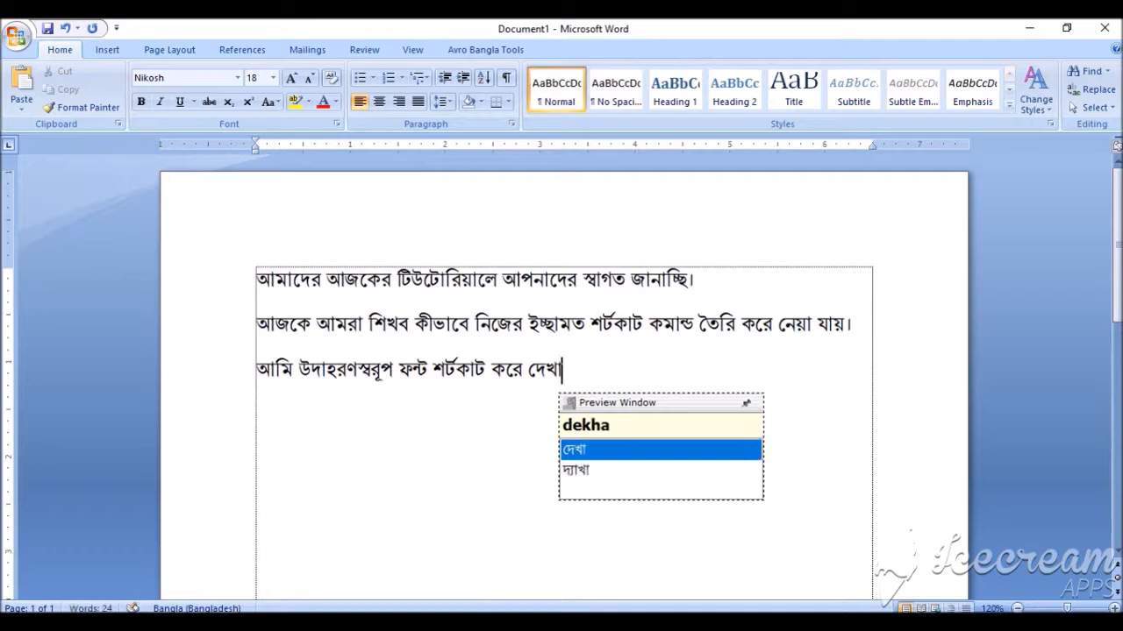
text(.)
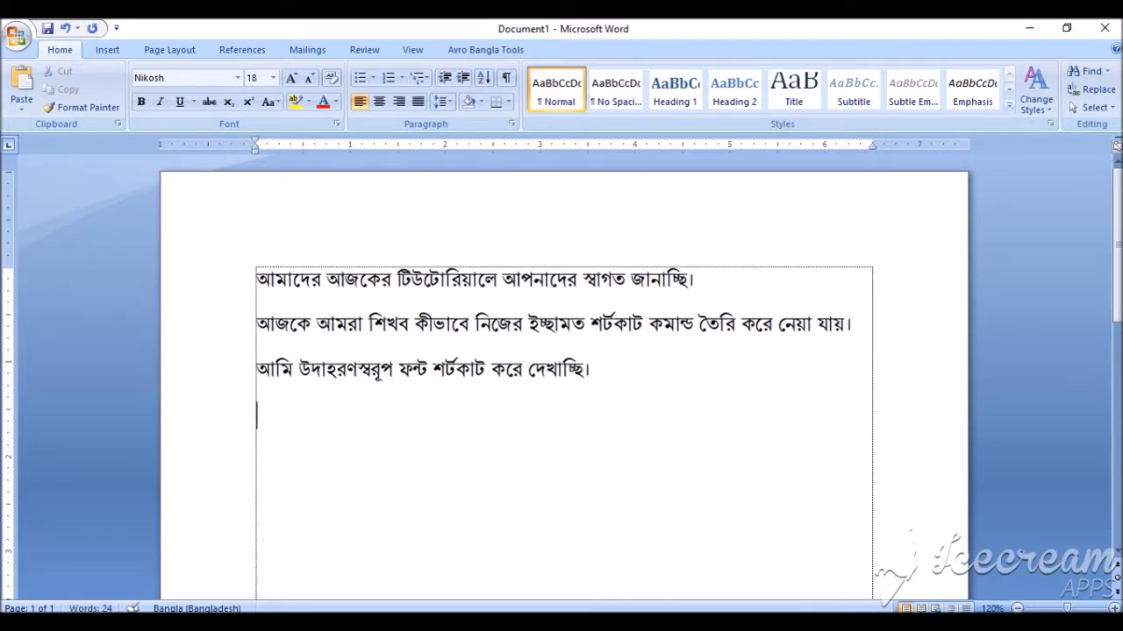
text(colun shuru kori)
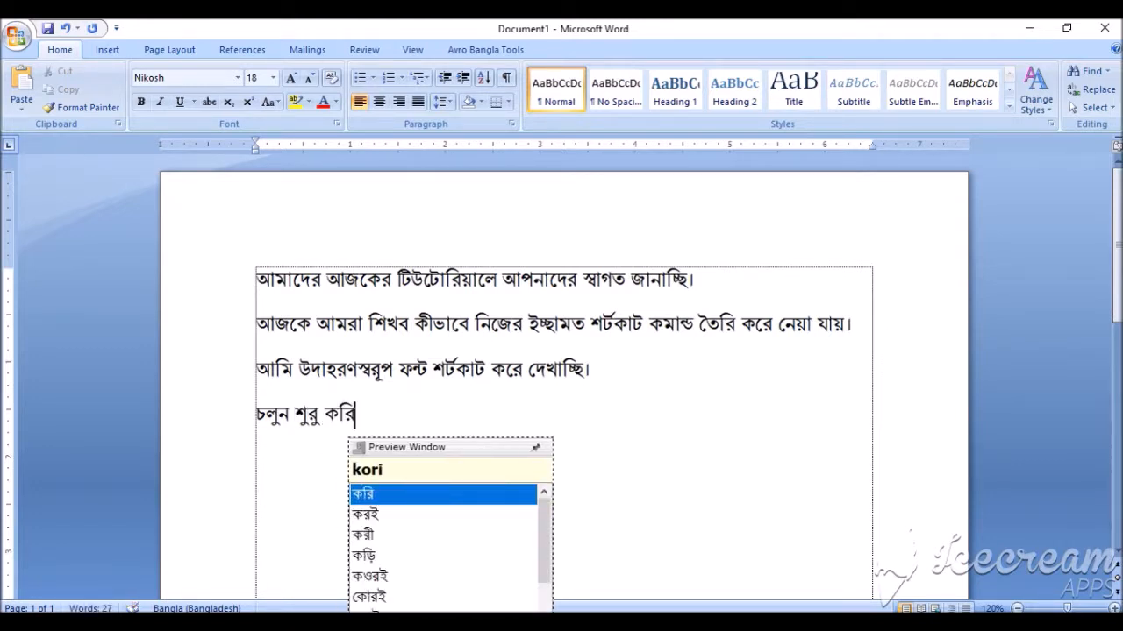
text(.`.`.`)
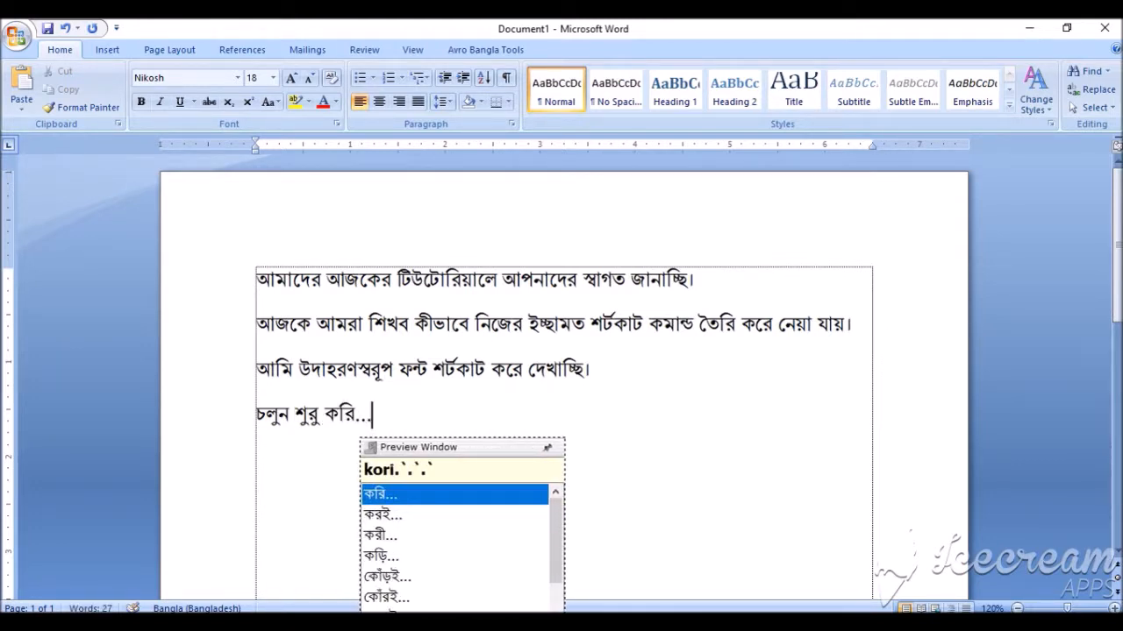
Open the keyboard shortcut customization dialog from the Word options.
click(14, 38)
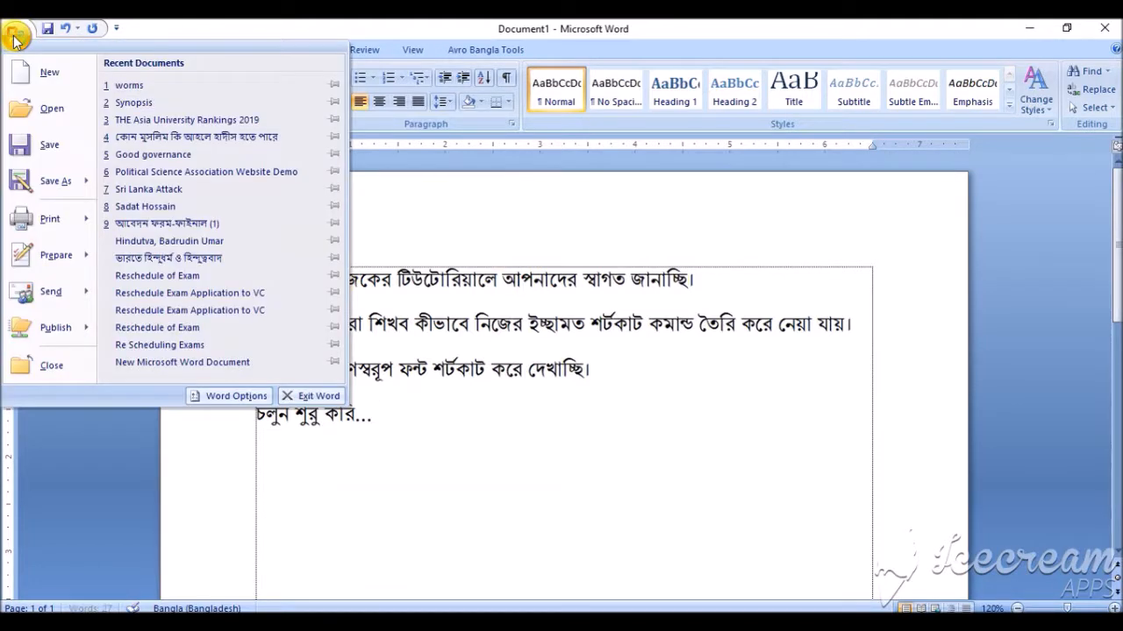
click(226, 397)
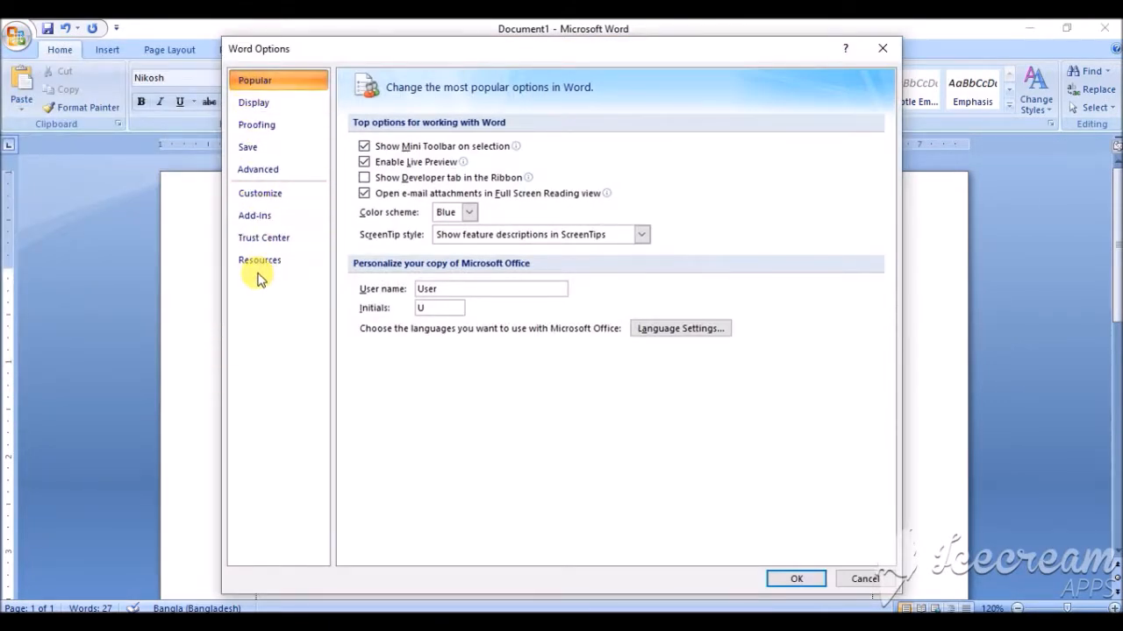
click(264, 195)
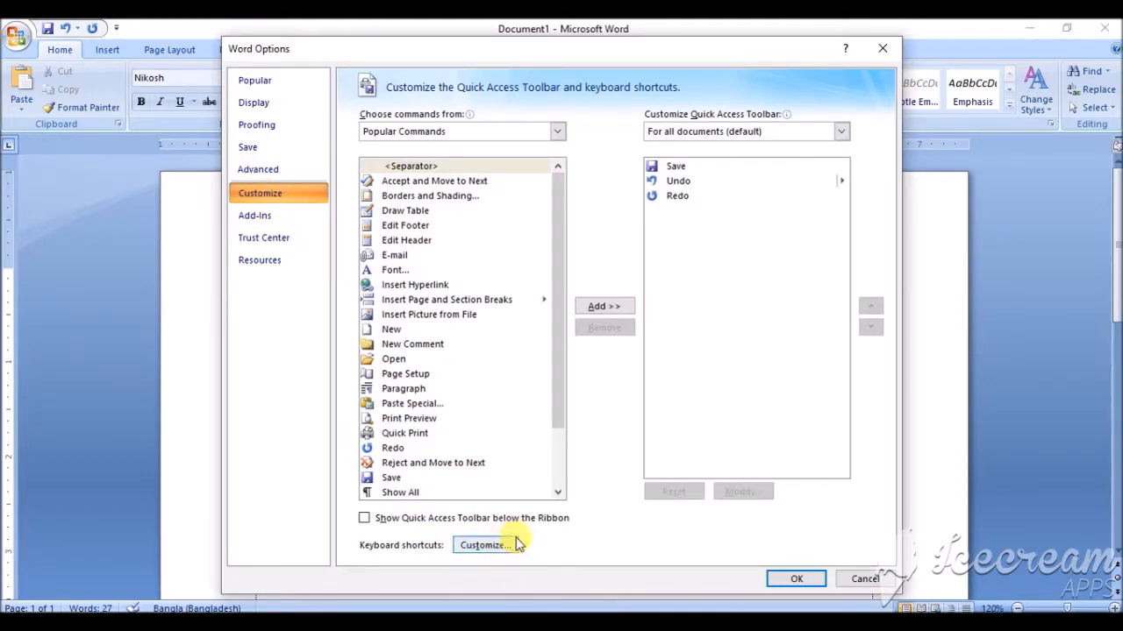
click(489, 546)
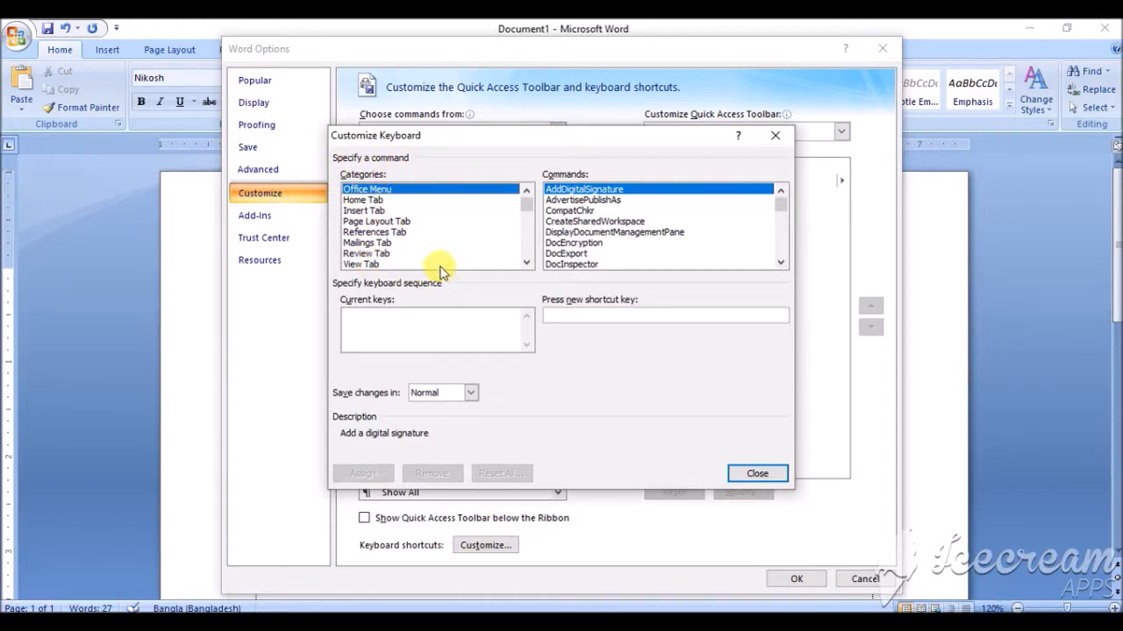
Choose Fonts as the command category for the keyboard shortcut.
click(526, 263)
click(526, 263)
click(526, 263)
click(526, 263)
click(526, 263)
click(526, 263)
click(526, 263)
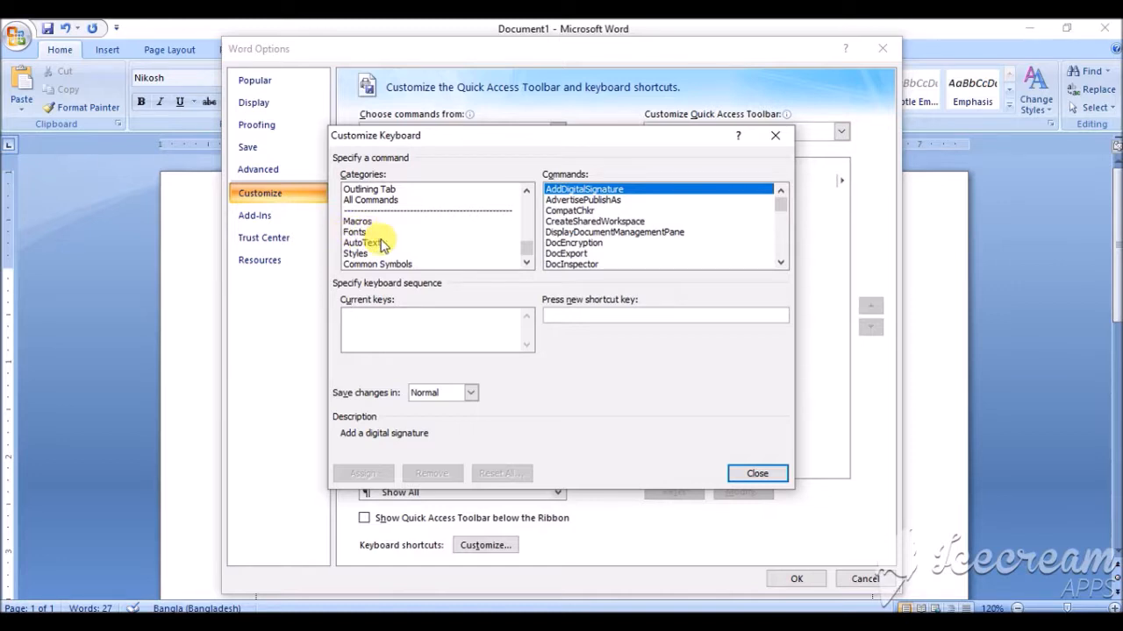
scroll(381, 245, up, 2)
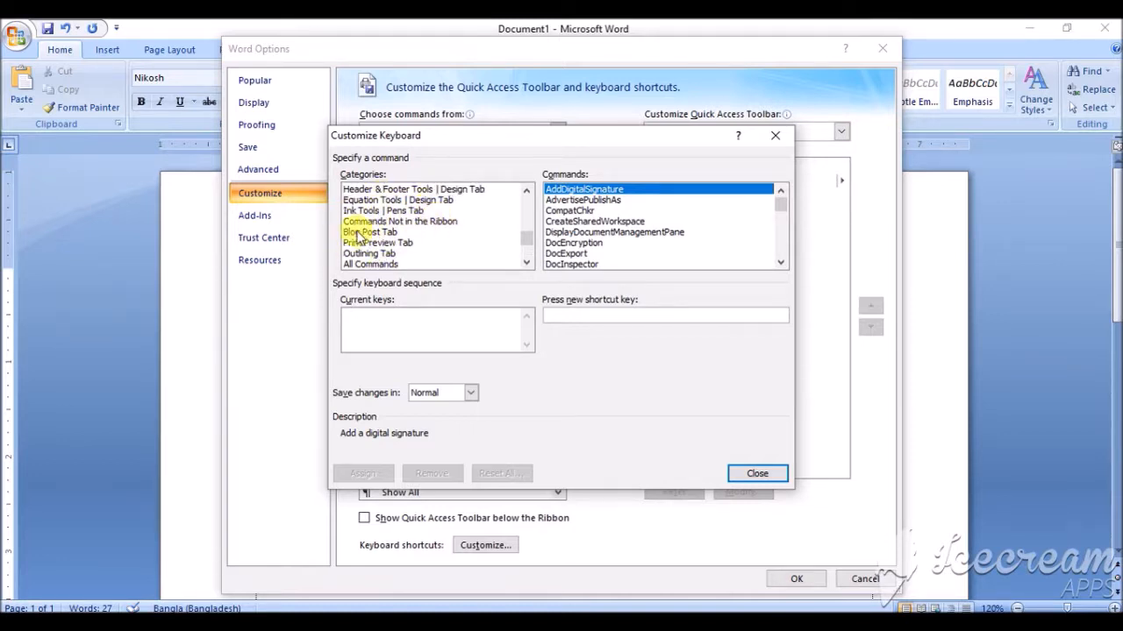
scroll(390, 230, down, 2)
click(361, 232)
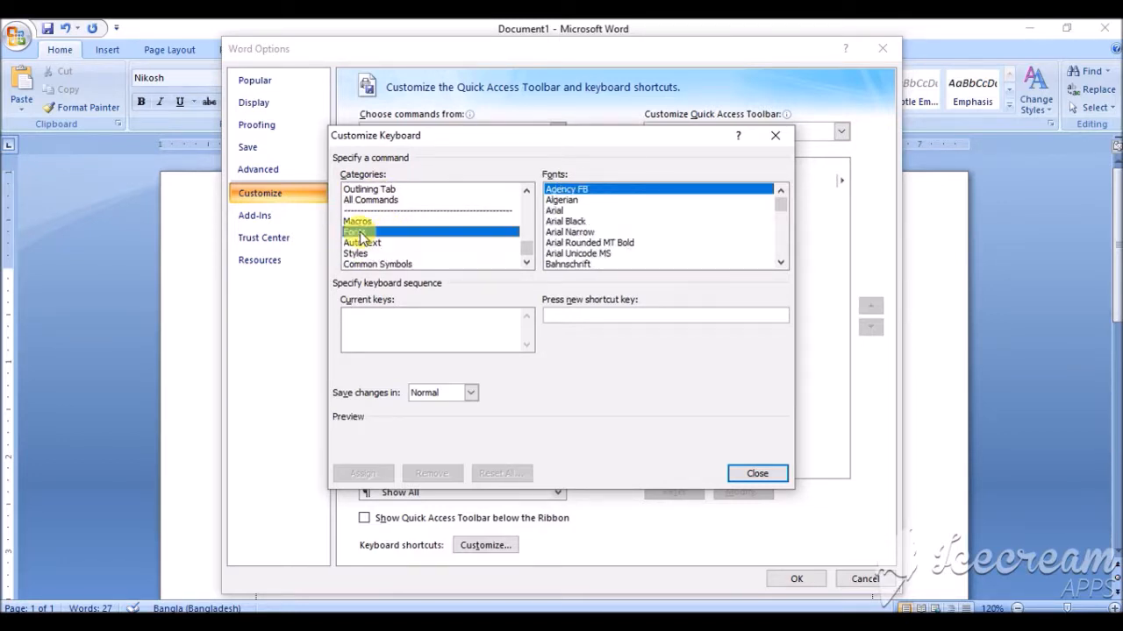
Assign the shortcut Ctrl+Num 1 to the Nikosh font, saved in the Normal template, and close the keyboard customization.
click(780, 263)
click(781, 263)
click(780, 264)
click(781, 263)
drag(781, 263, 781, 265)
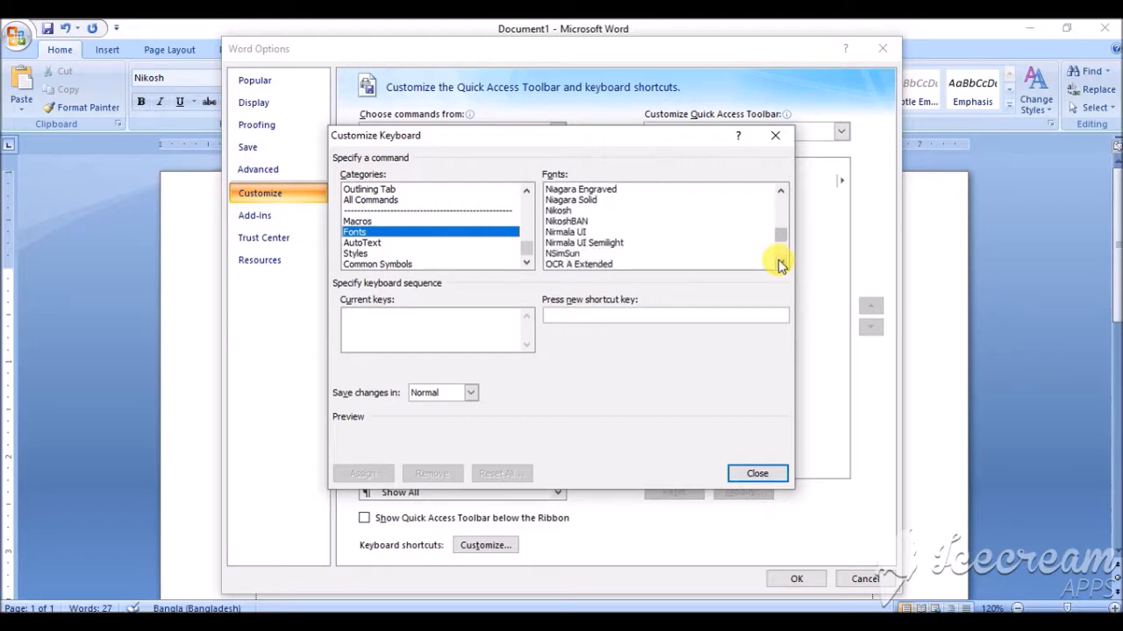
click(562, 211)
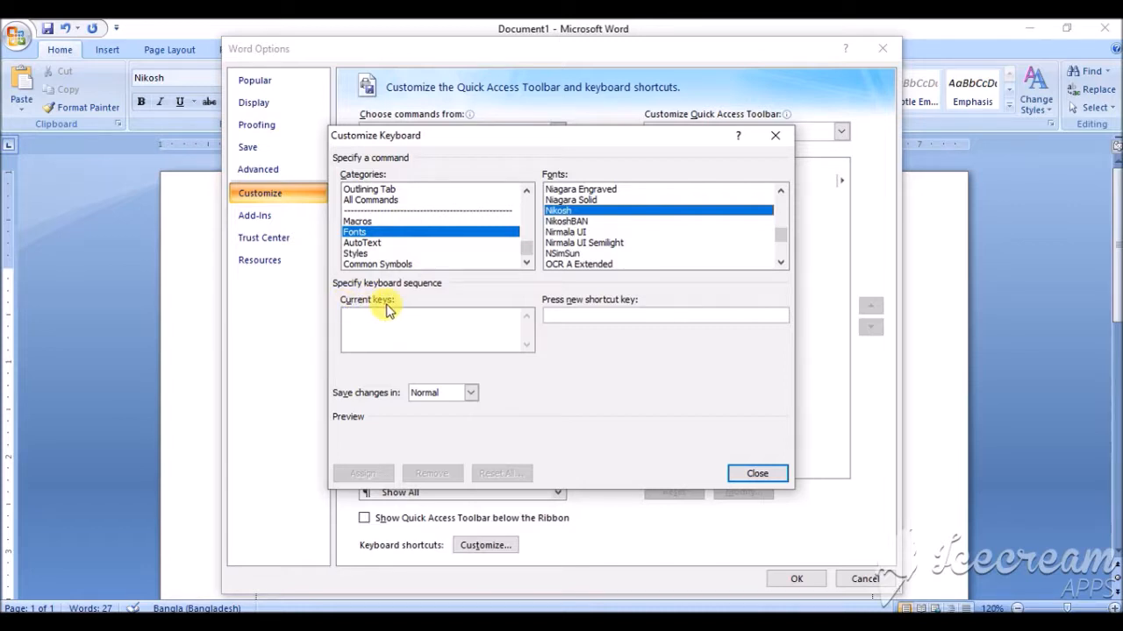
click(579, 313)
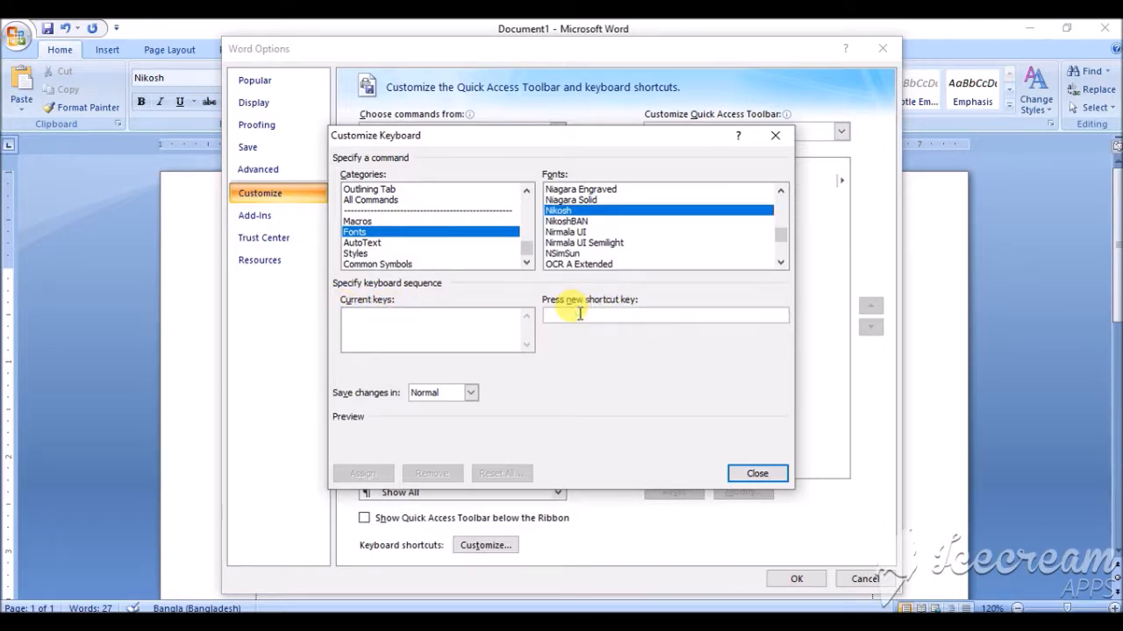
key(ctrl+KP_1)
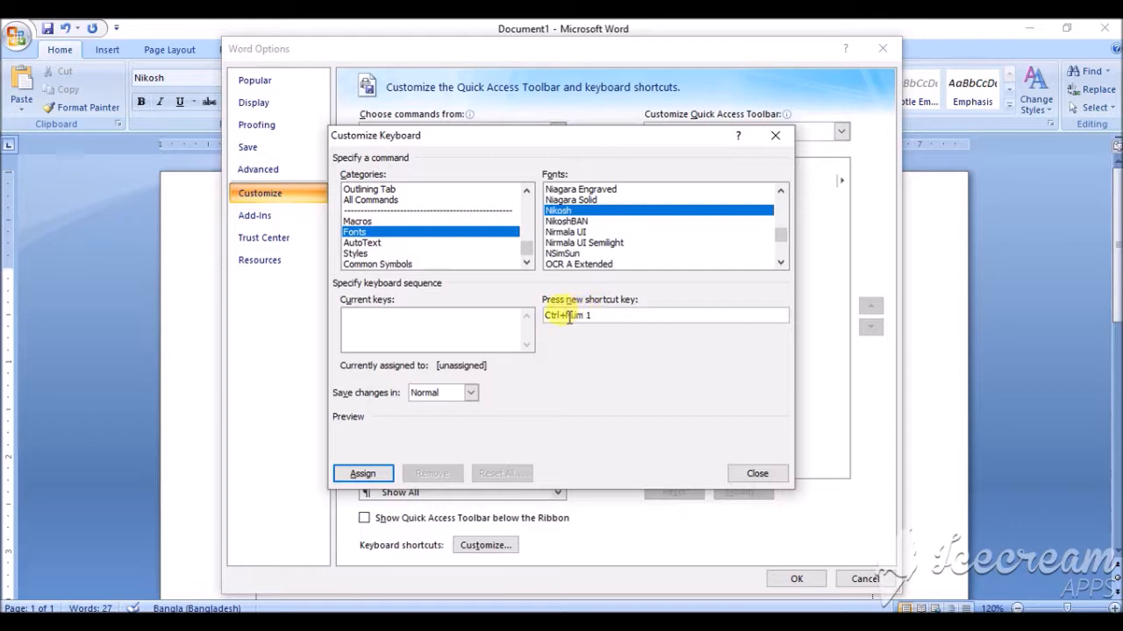
click(359, 475)
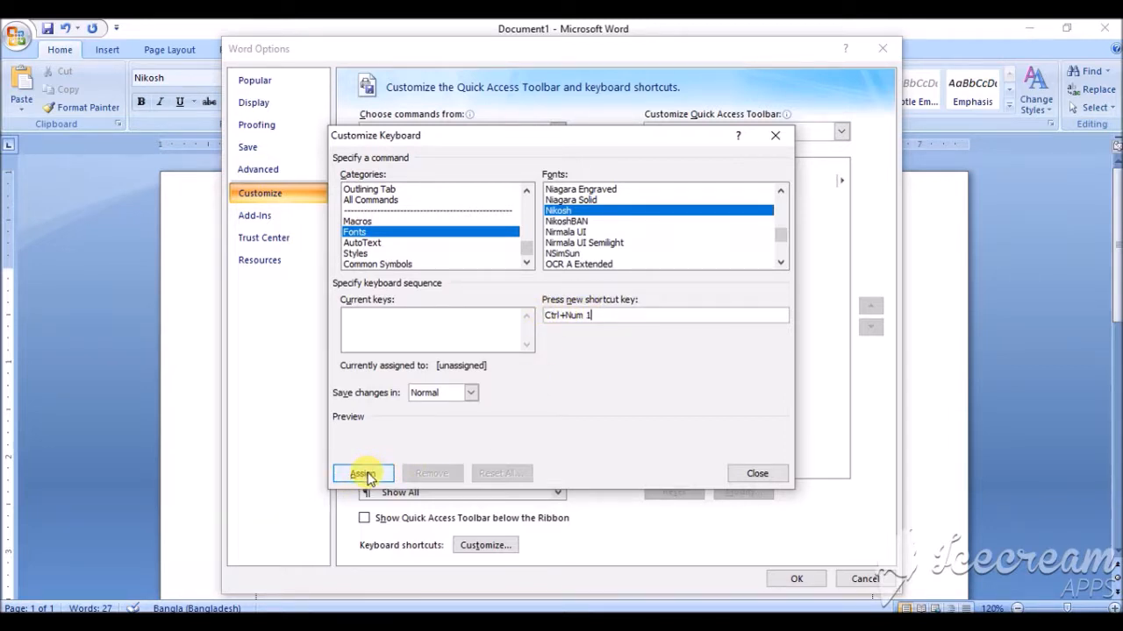
click(366, 474)
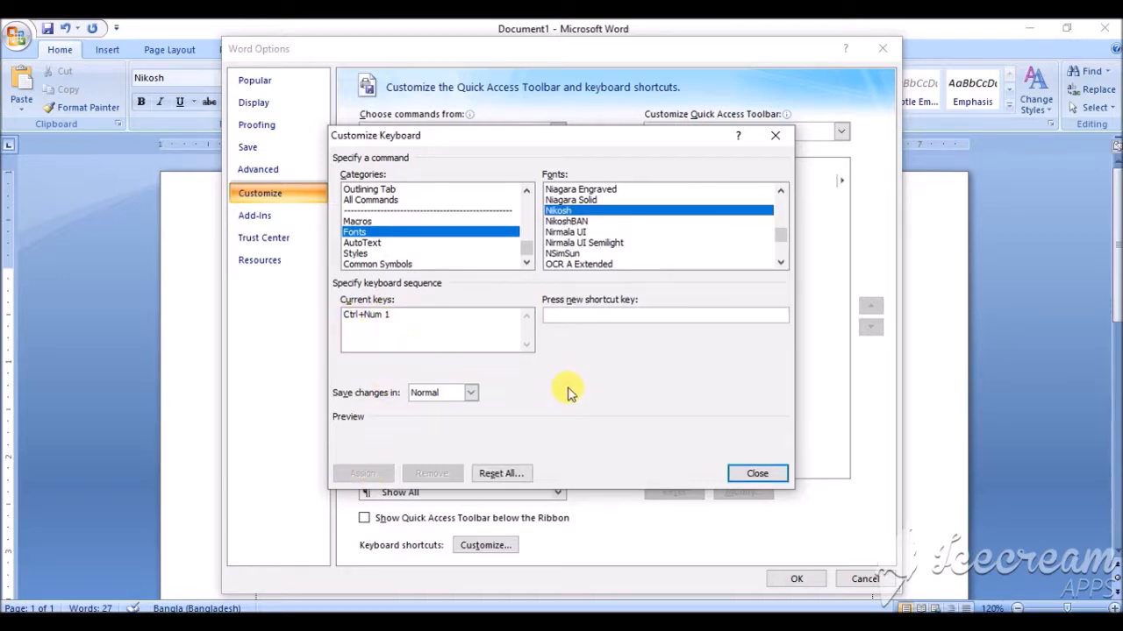
click(757, 478)
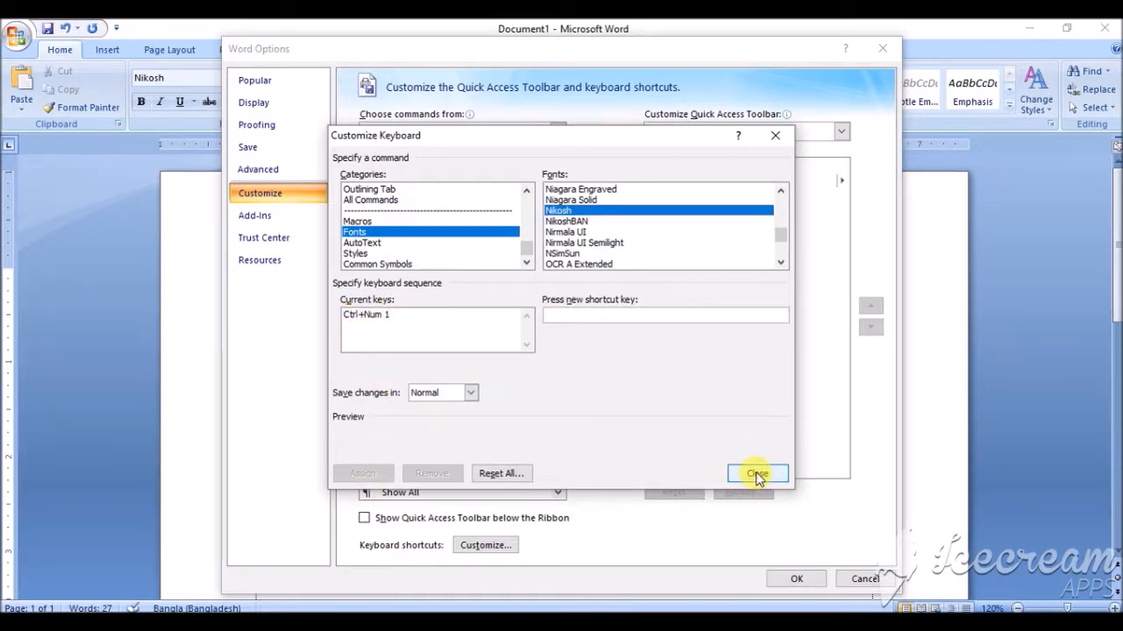
click(757, 475)
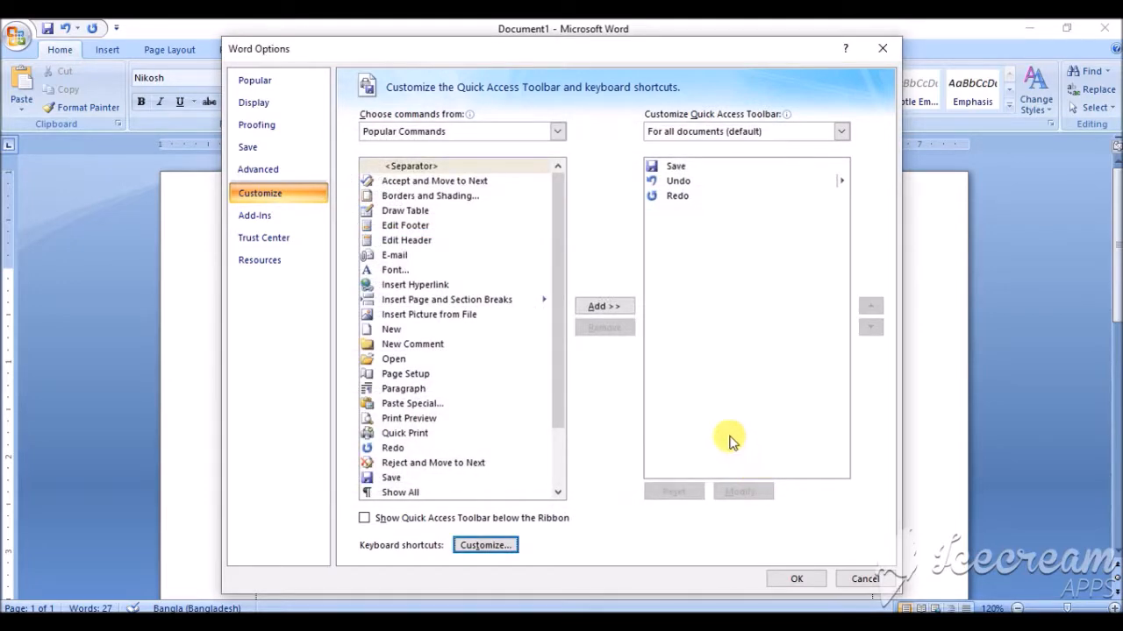
Reopen the keyboard shortcut customization and select Times New Roman in the Fonts category.
click(486, 546)
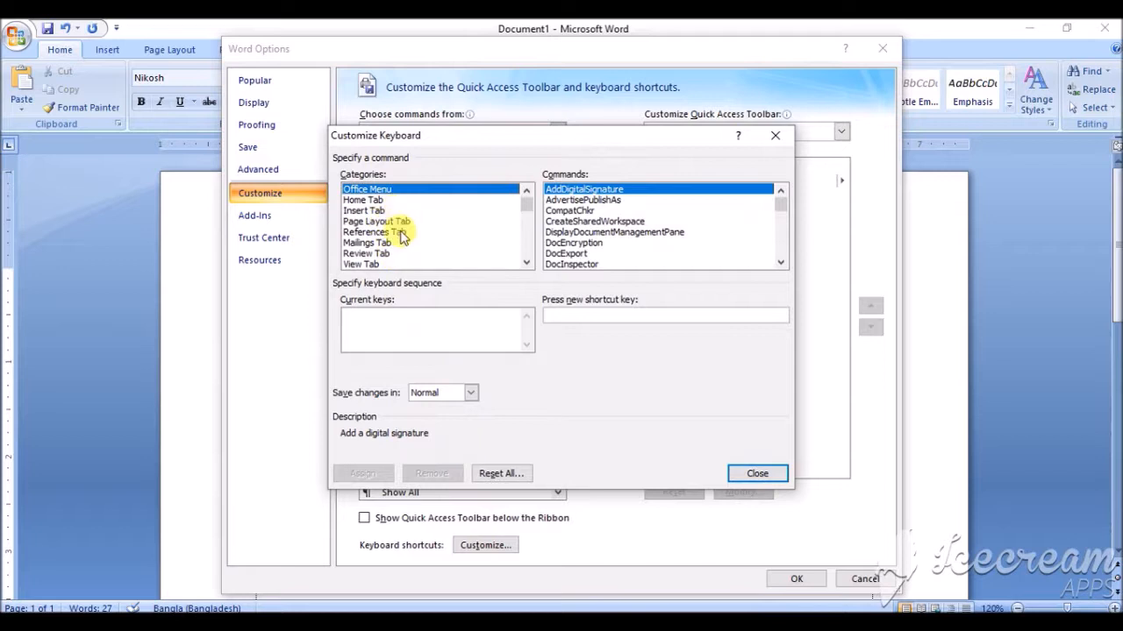
scroll(404, 230, down, 10)
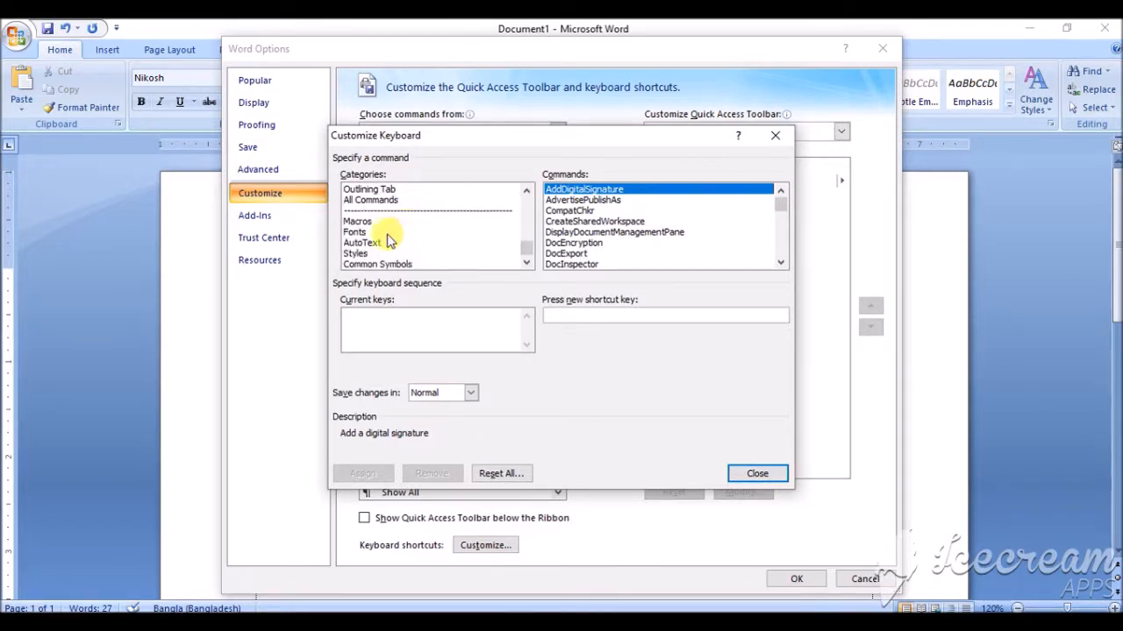
click(360, 233)
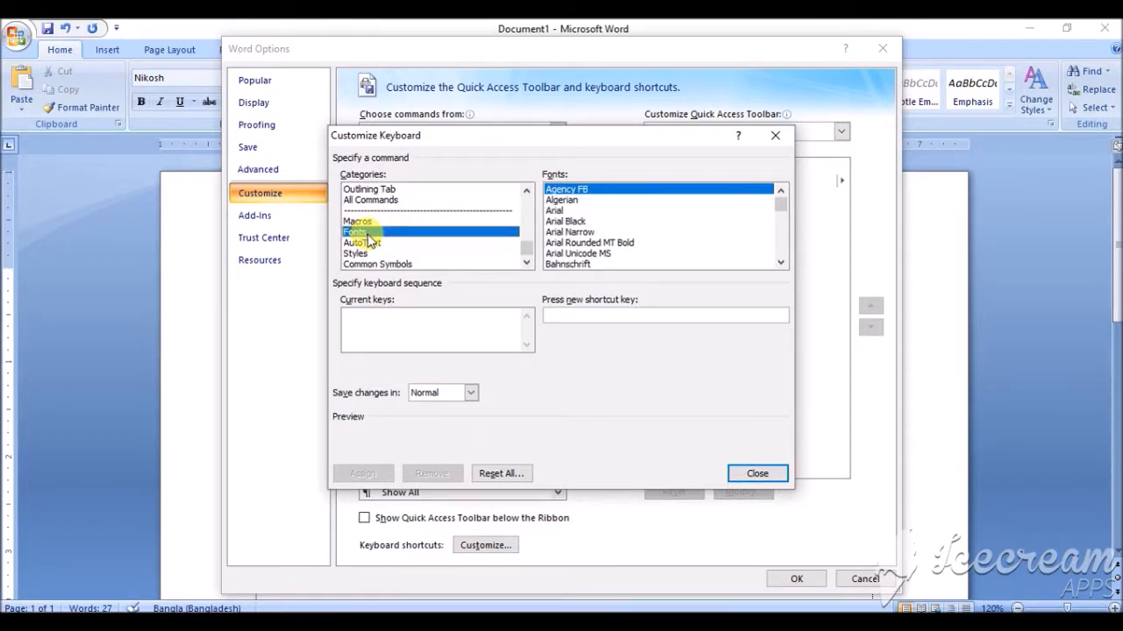
drag(780, 210, 783, 266)
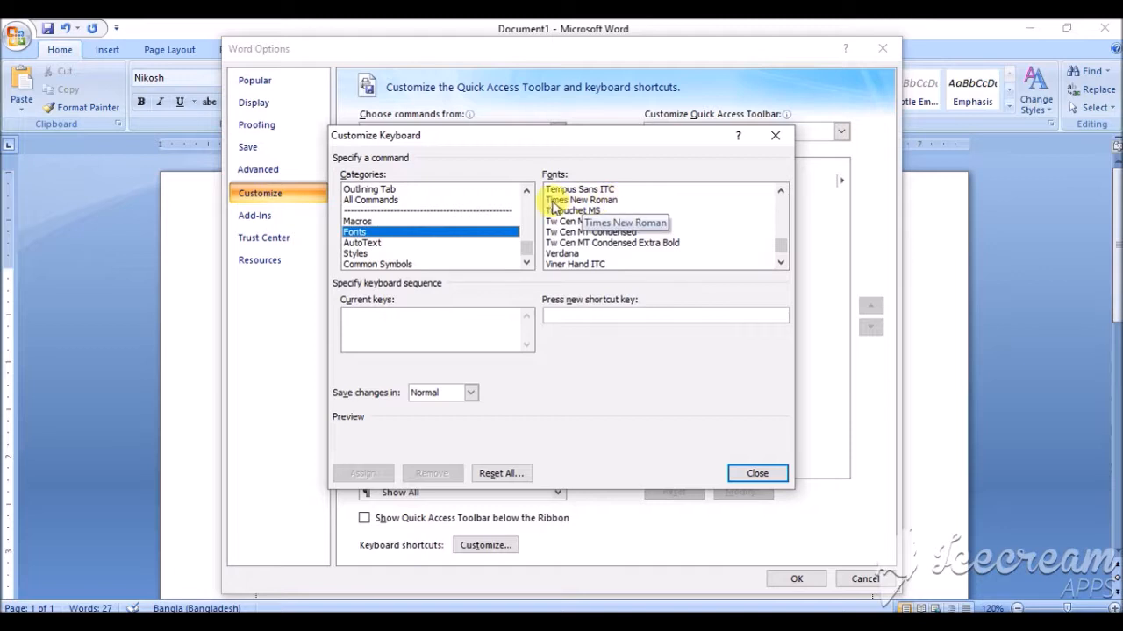
click(596, 202)
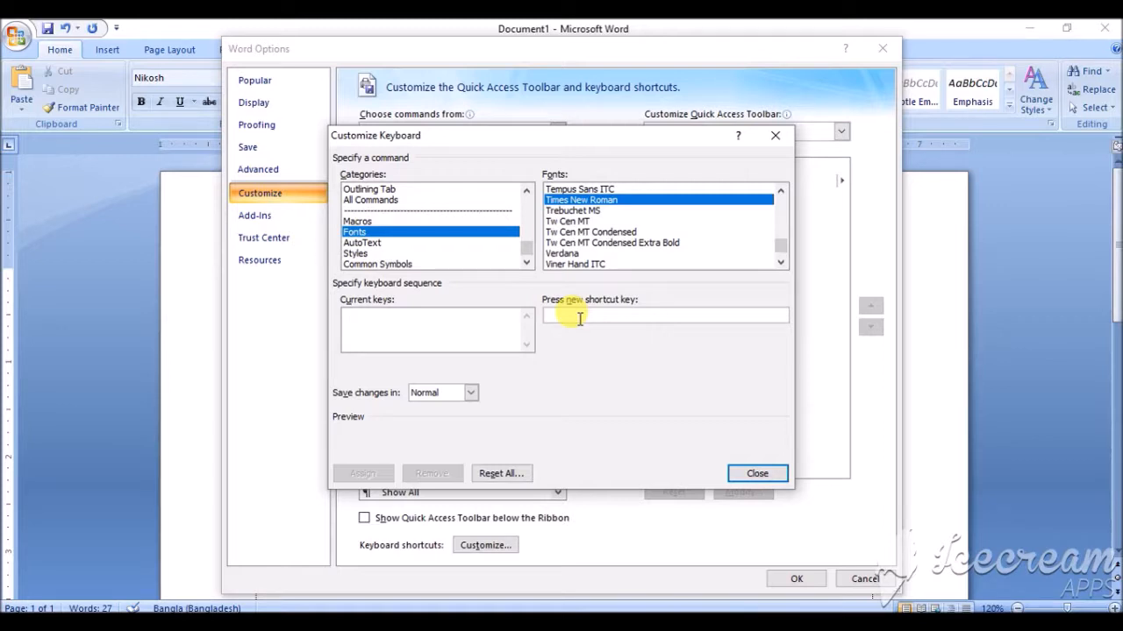
Assign Ctrl+Num 2 to the Times New Roman font, saved in the Normal template, and close the customization and Word options.
key(ctrl+KP_2)
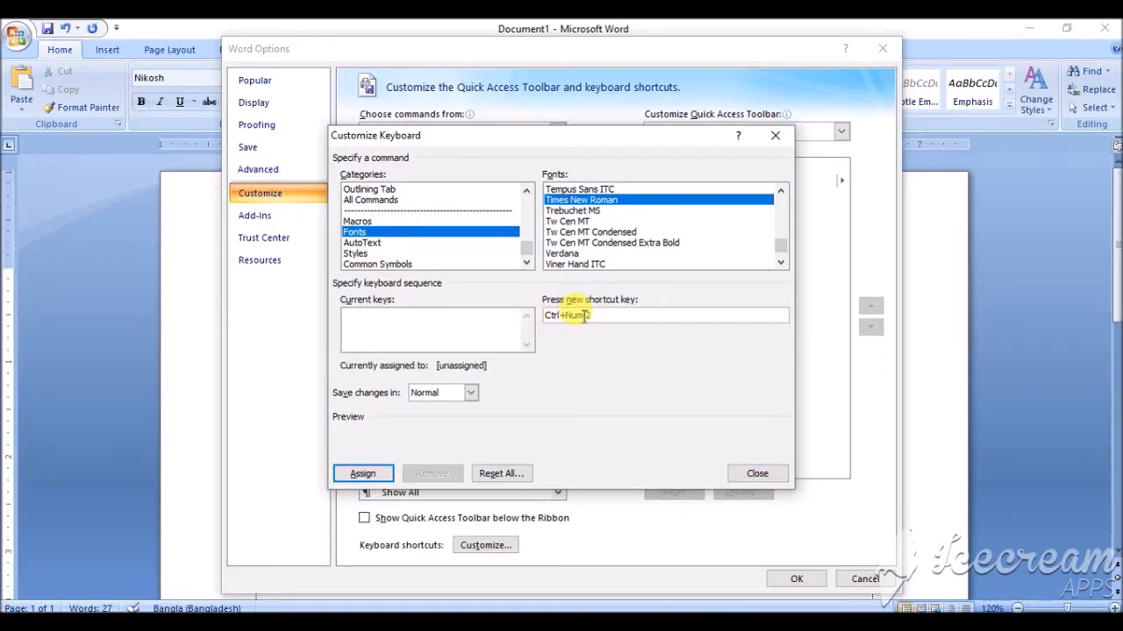
click(370, 475)
click(756, 475)
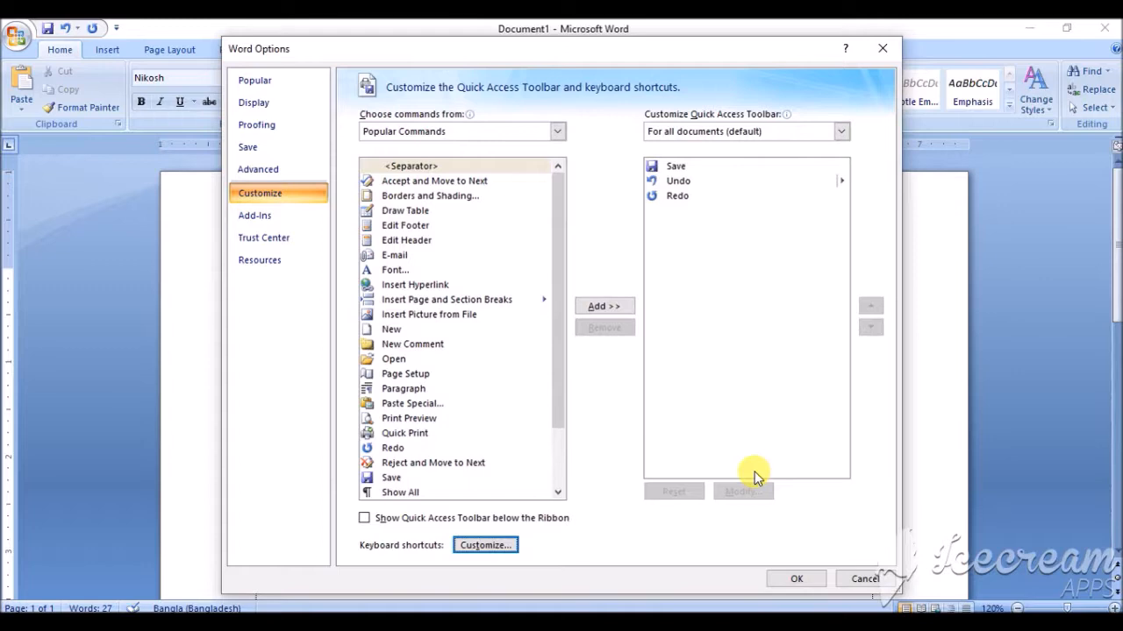
click(797, 580)
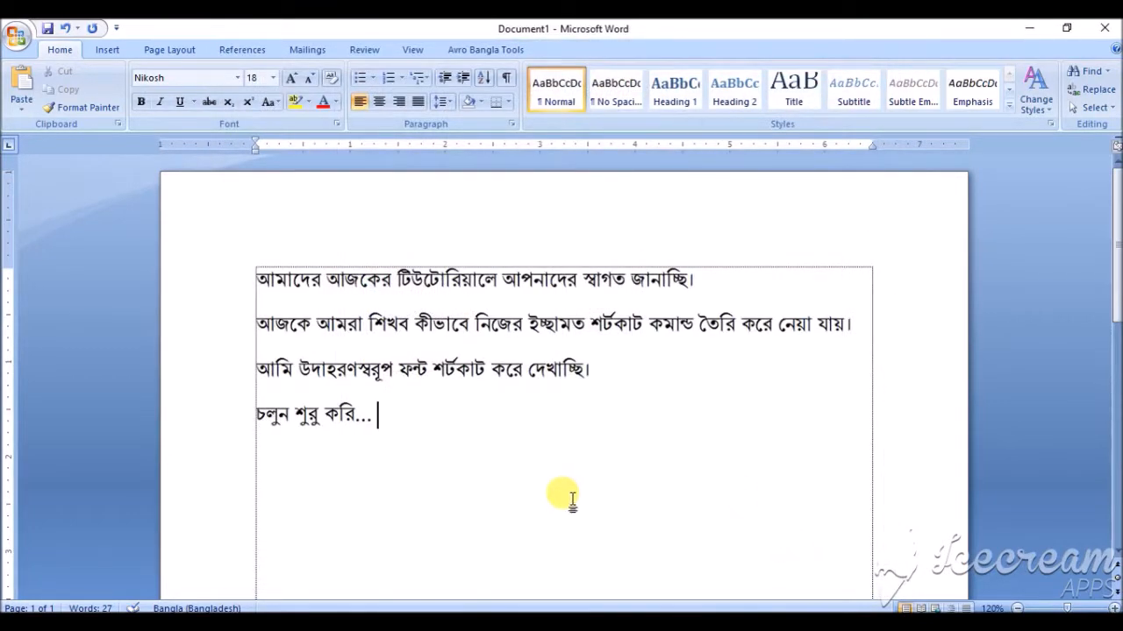
Add a new Bangla line below the existing text: "আসুন চেক করে দেখি...".
key(Return)
text(asun )
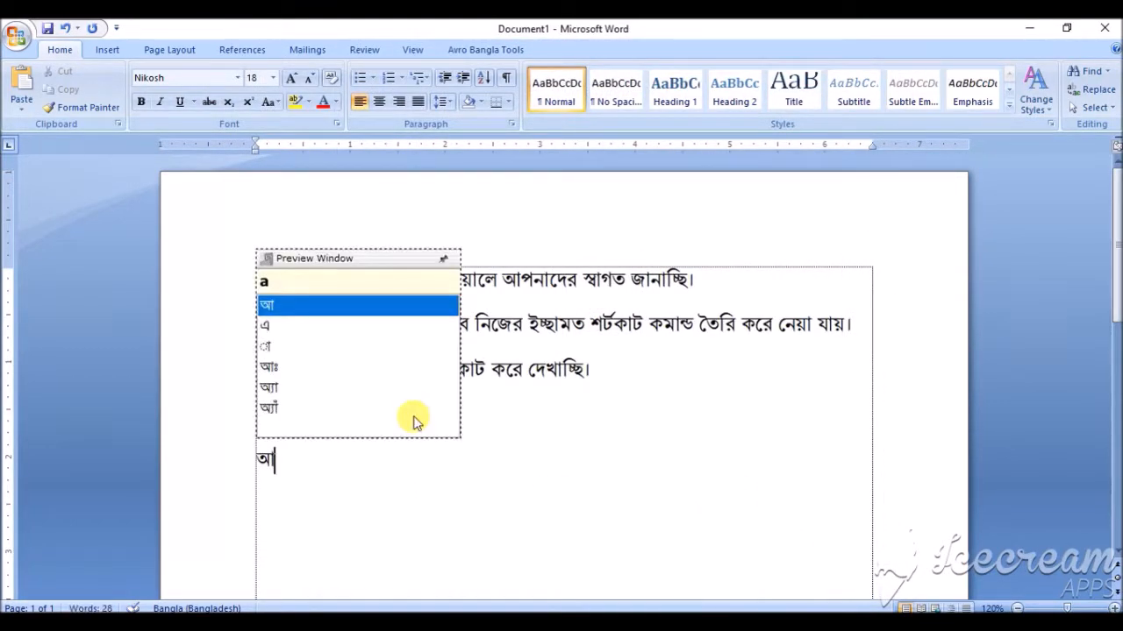
text(cek kore de)
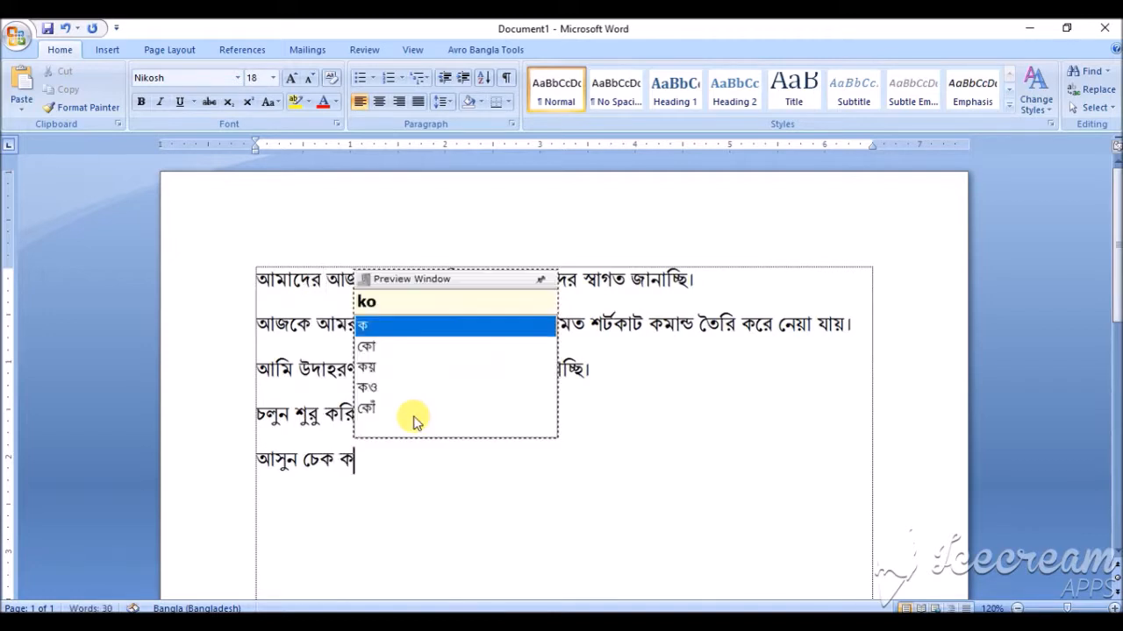
text(khi...)
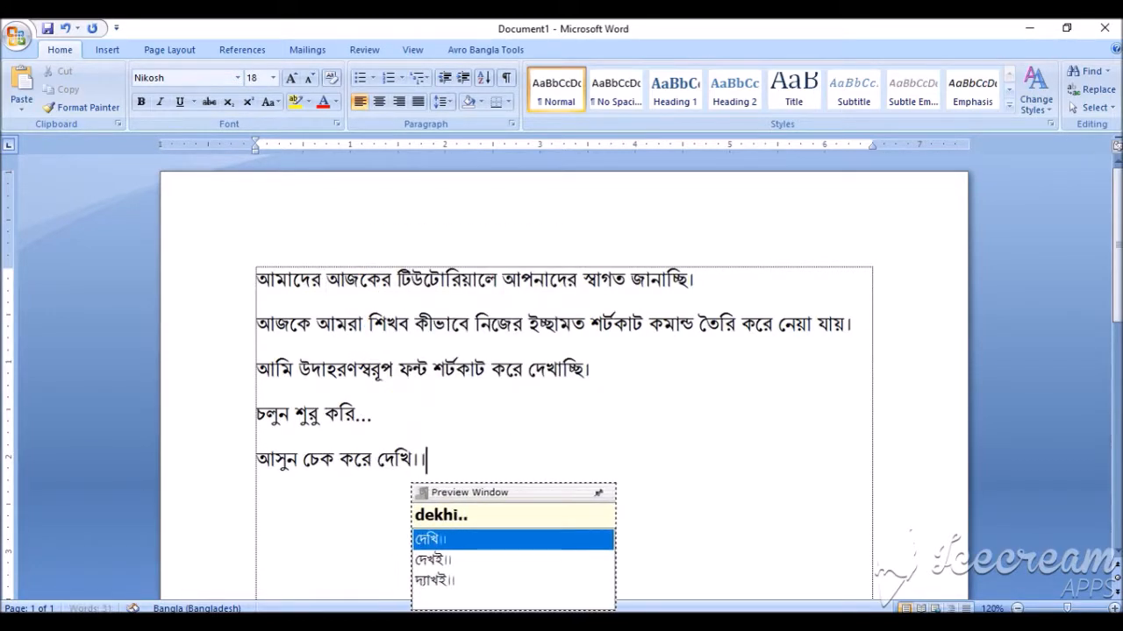
On a new line, write "Control + 2" in English followed by "প্রেস করলেই ফন্ট টাইমস নিউ রোমান হয়ে যাবে" in Bangla.
key(Return)
text(Control + 2)
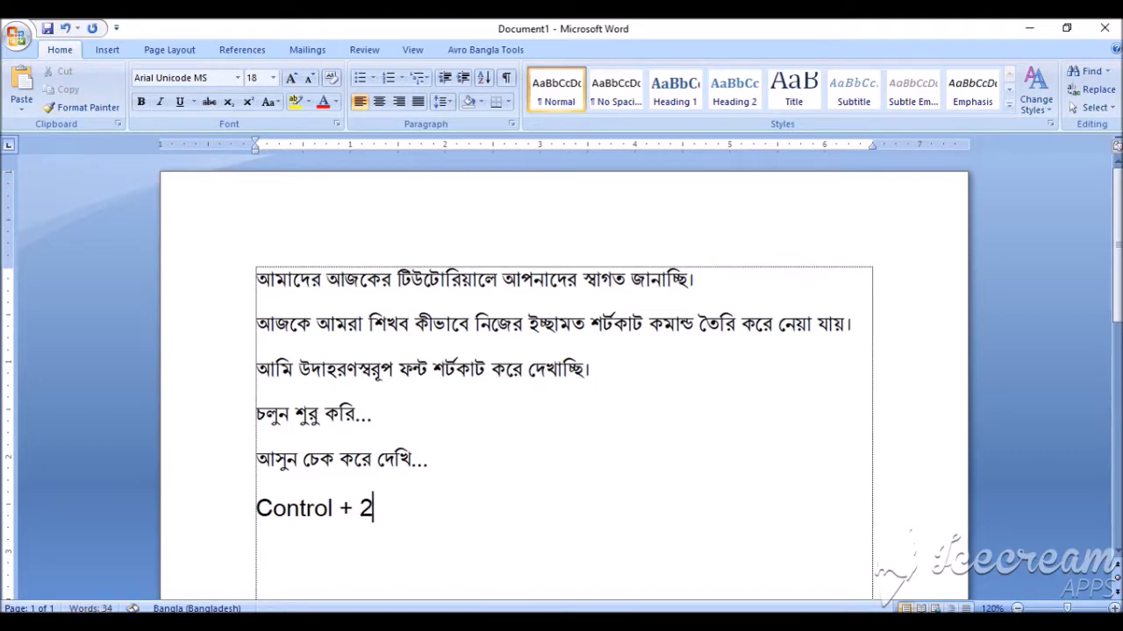
key(ctrl+2)
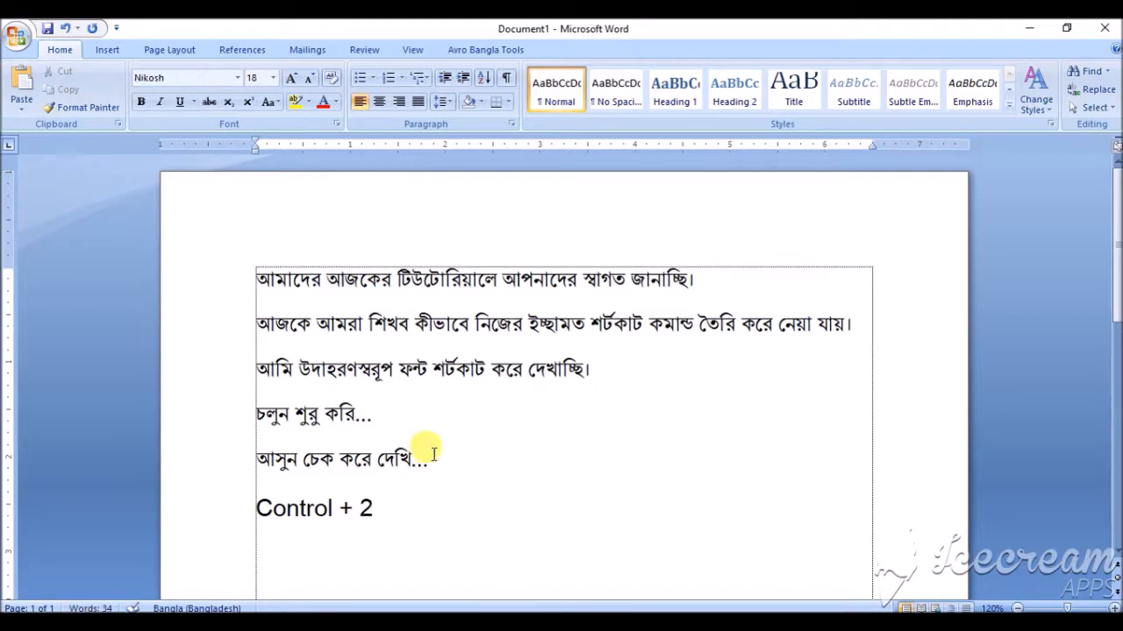
text(pres korolei )
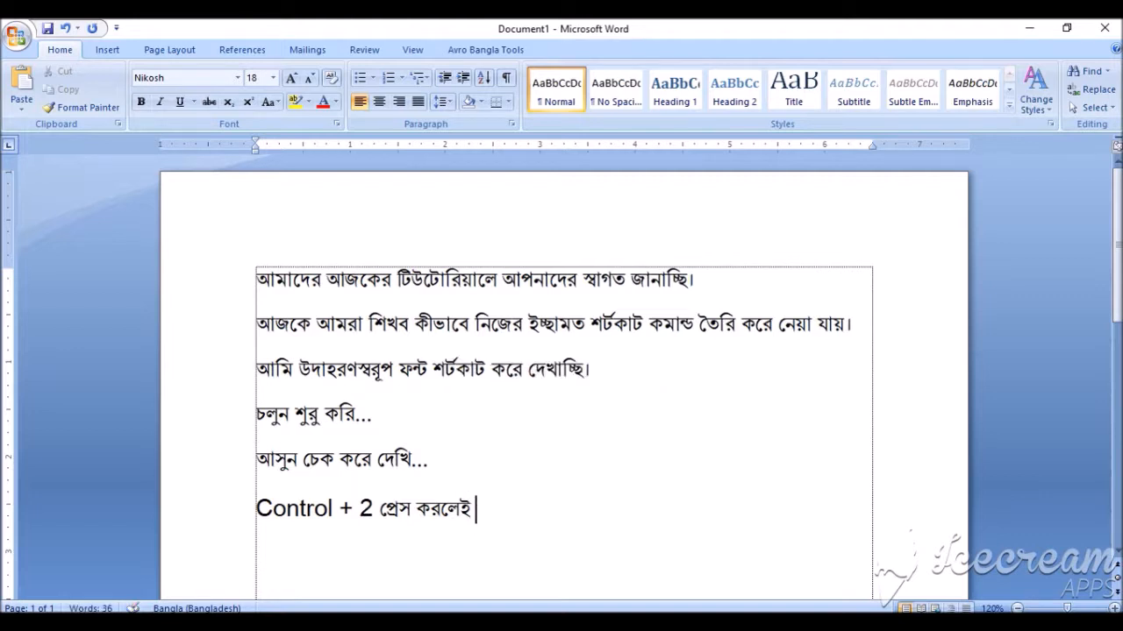
text(fonT Taimos niu rOma)
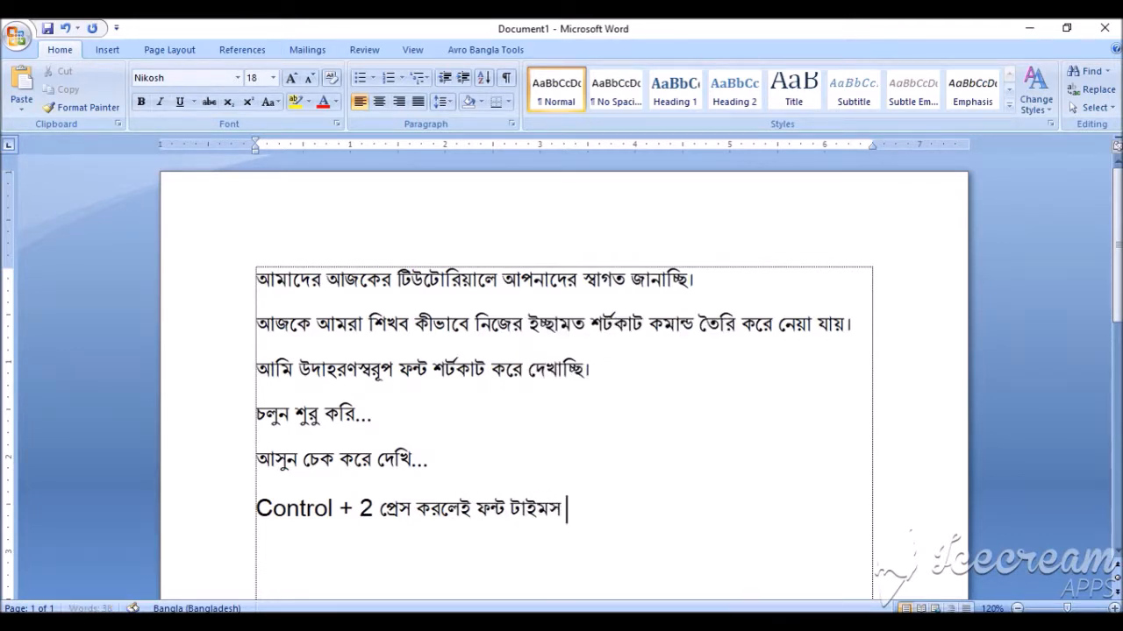
text(n hoye z)
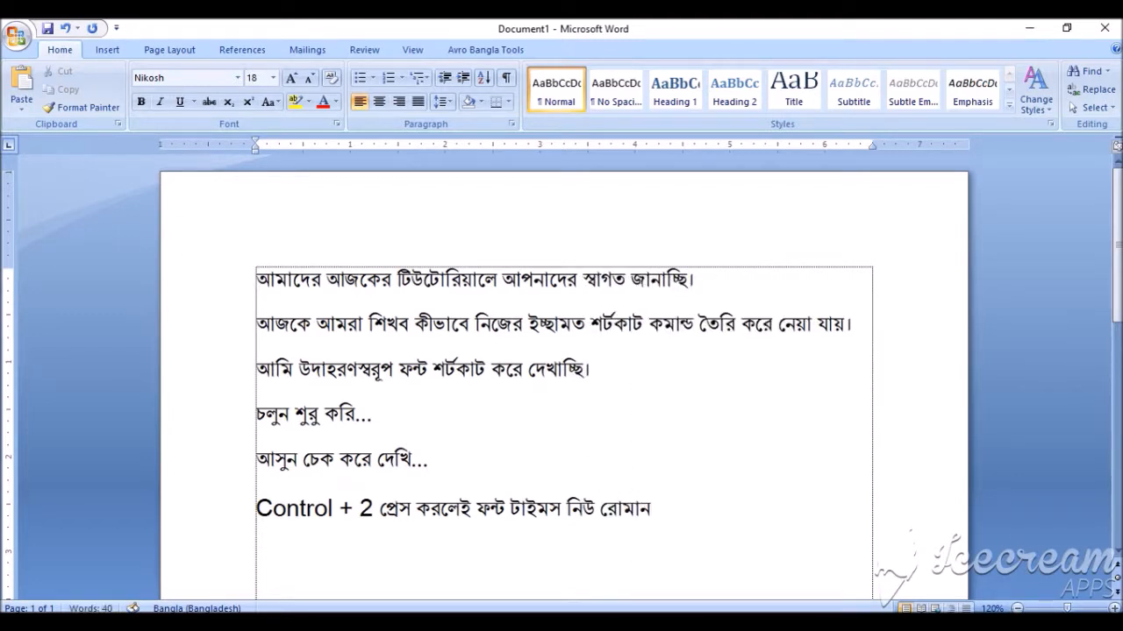
text(abe)
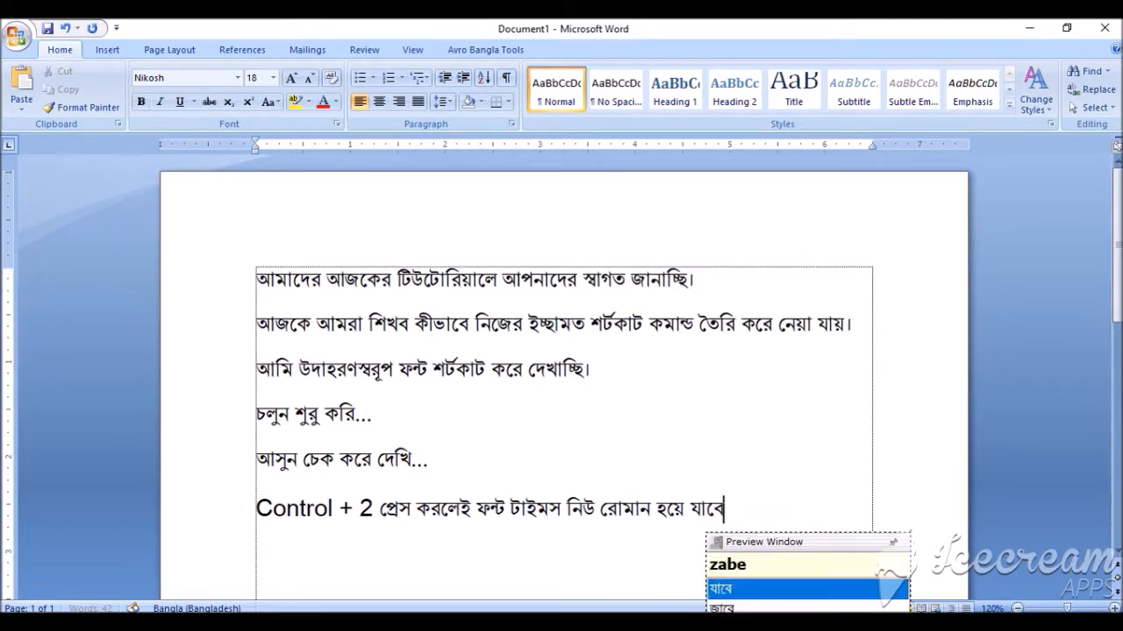
End the sentence with a Bangla full stop and continue with "আর Control + 1 প্রেস করলেই আবার নিকোশ ফন্টে চলে আসবে।".
text(. ar )
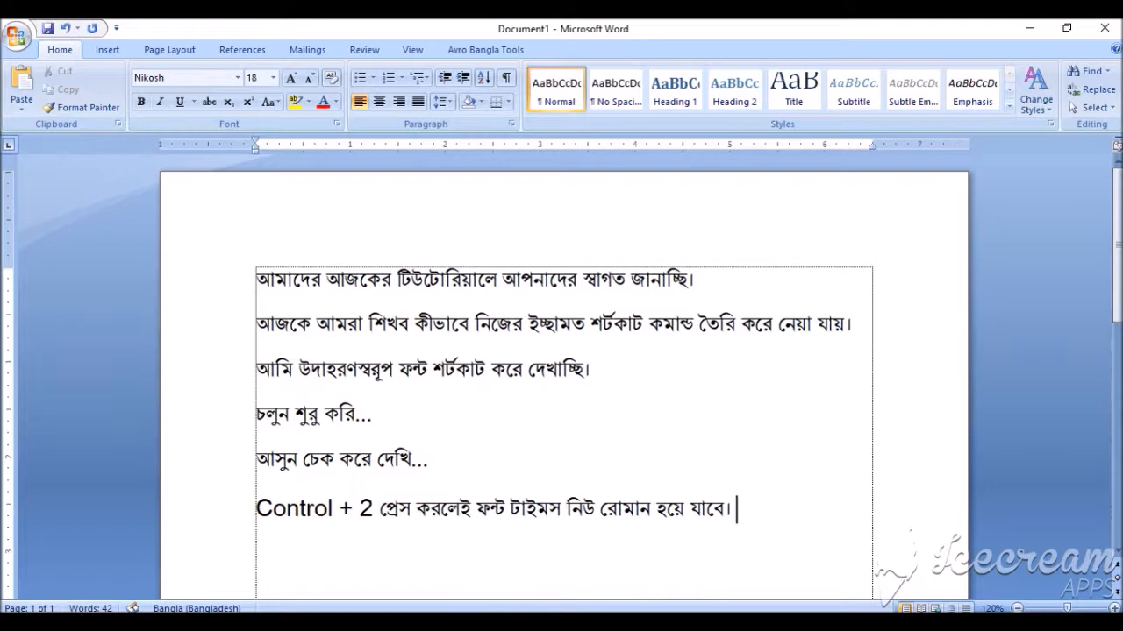
text(Control + 1 প্রে)
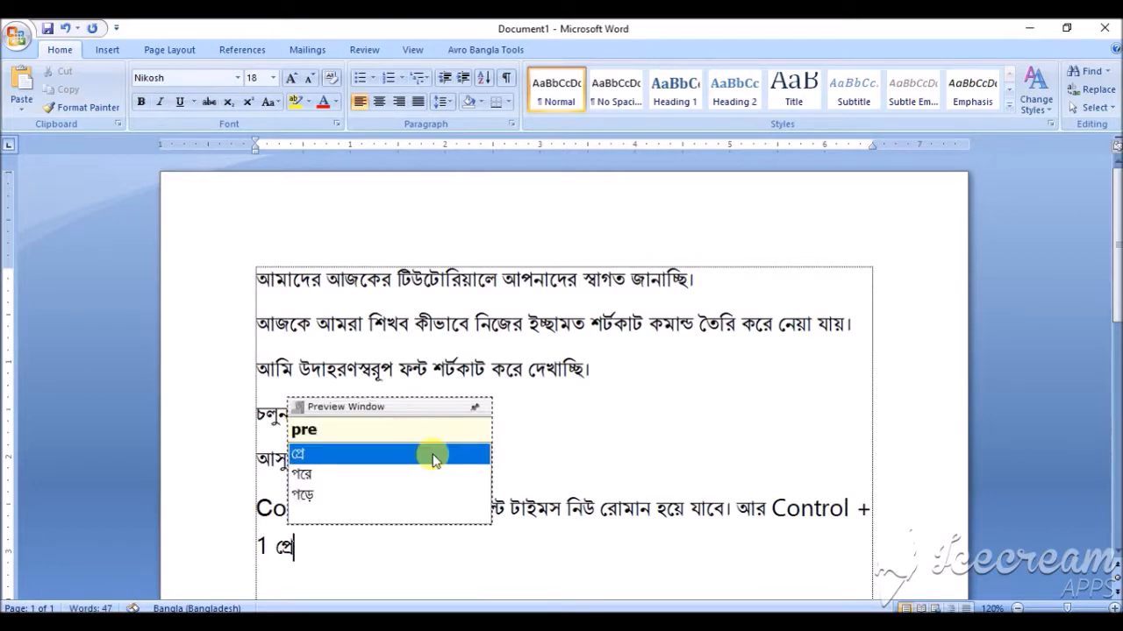
text(s kor)
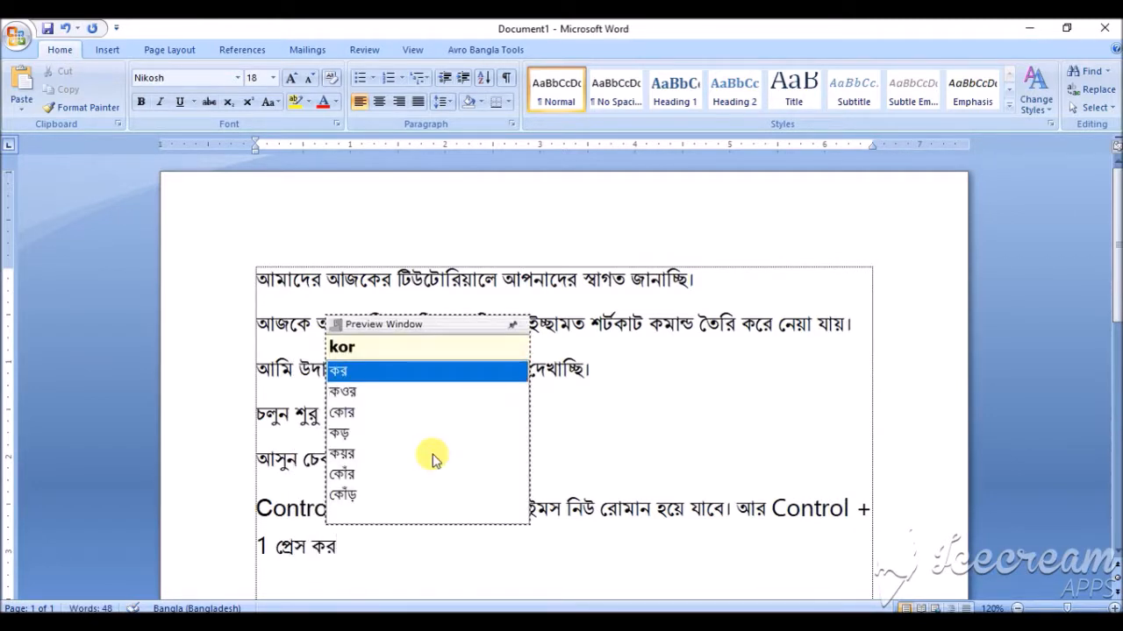
text(lei abar nikOsh )
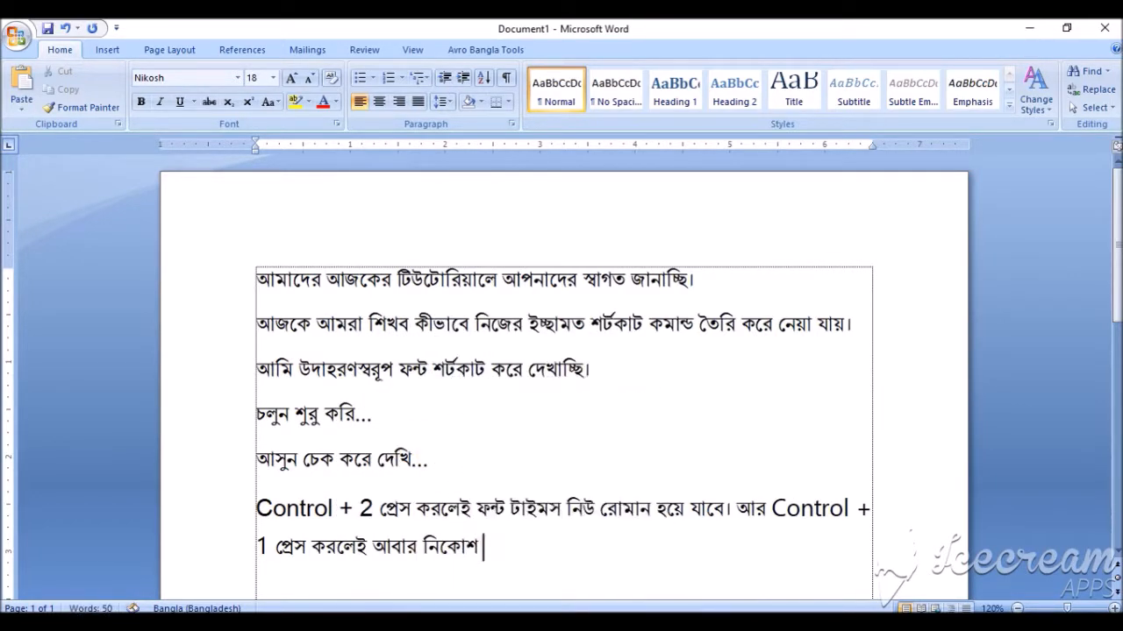
text(fonTe cole asobe.)
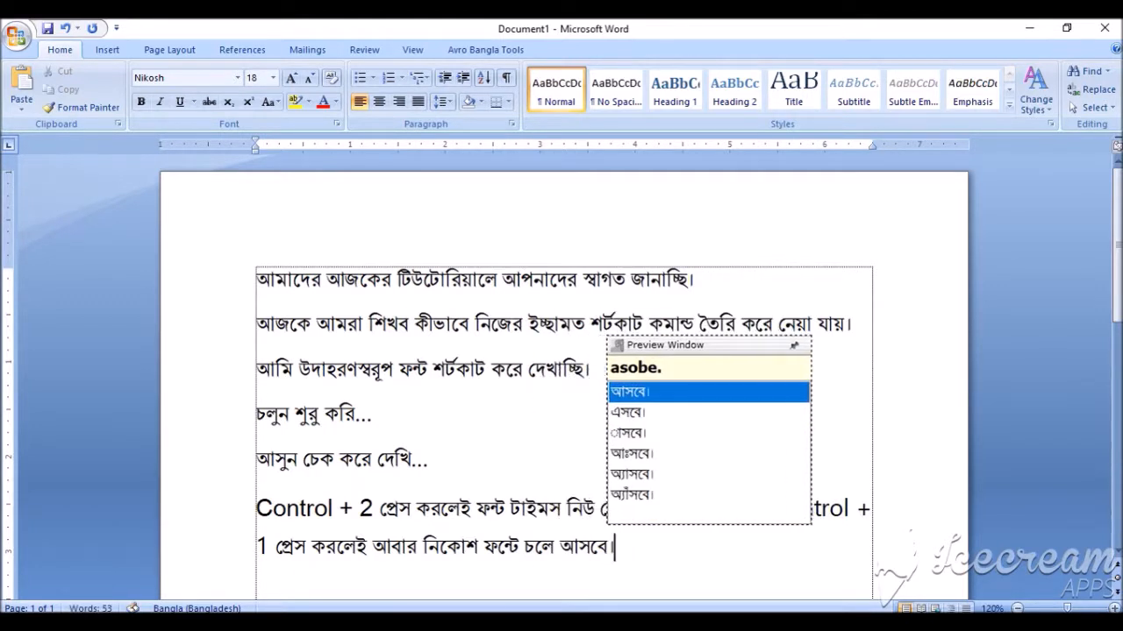
Write a new Bangla line: "আপনারা আপনাদের নিজেদের মতো করে শর্টকাট তৈরি করে নিতে পারবেন।".
key(Return)
text(aponara aponader nijeder m)
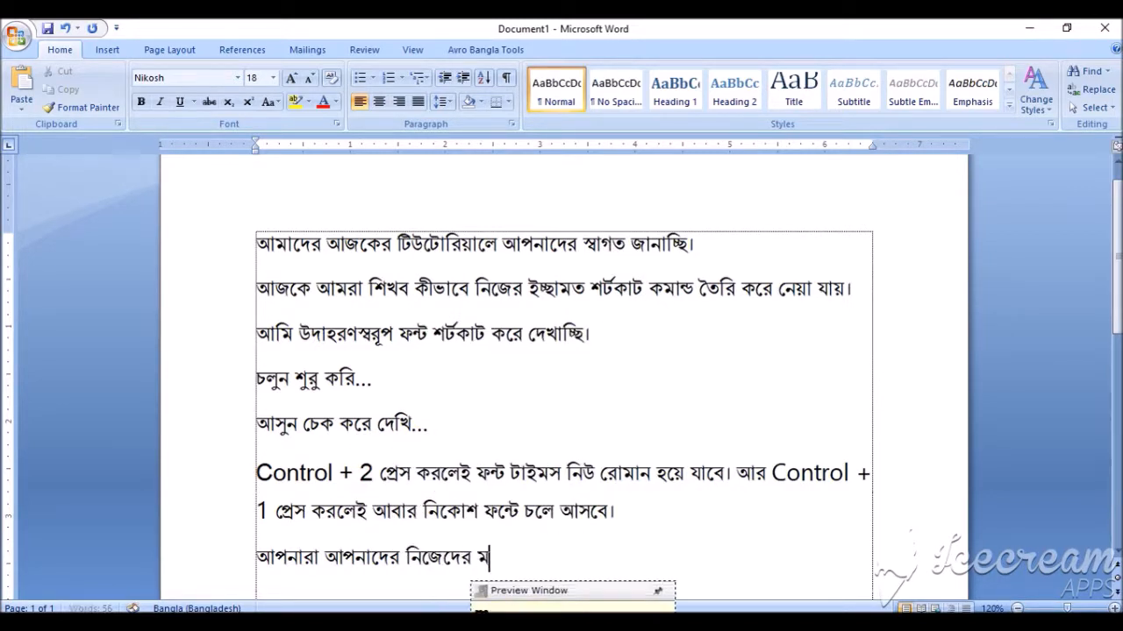
text(otO kore shorrTkat tOiri kore )
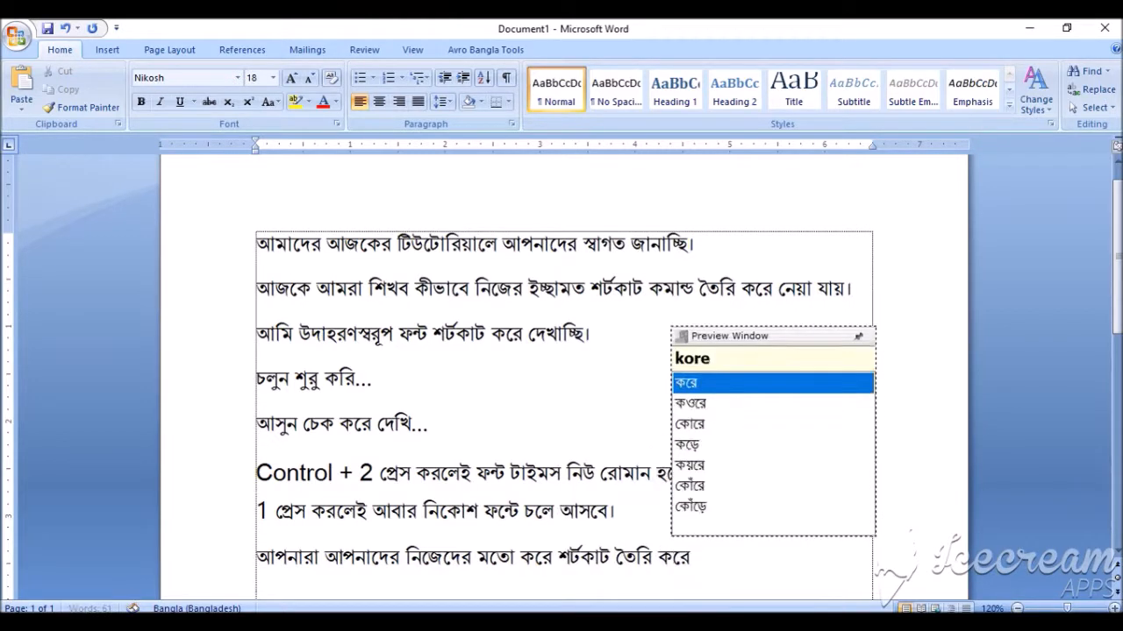
text(nite paro)
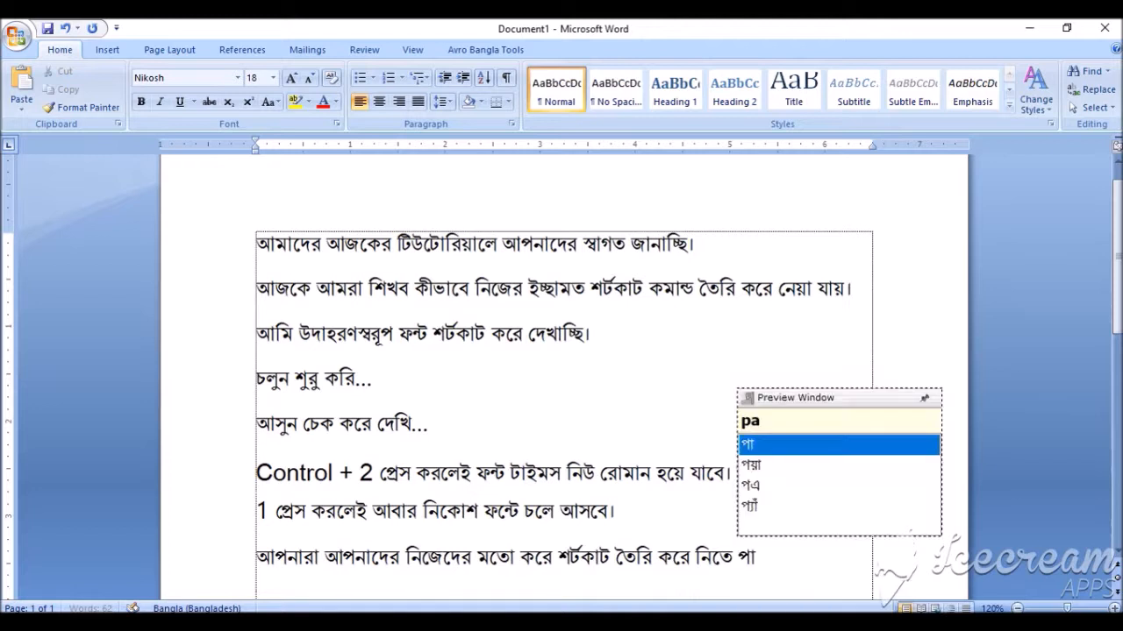
text(ben)
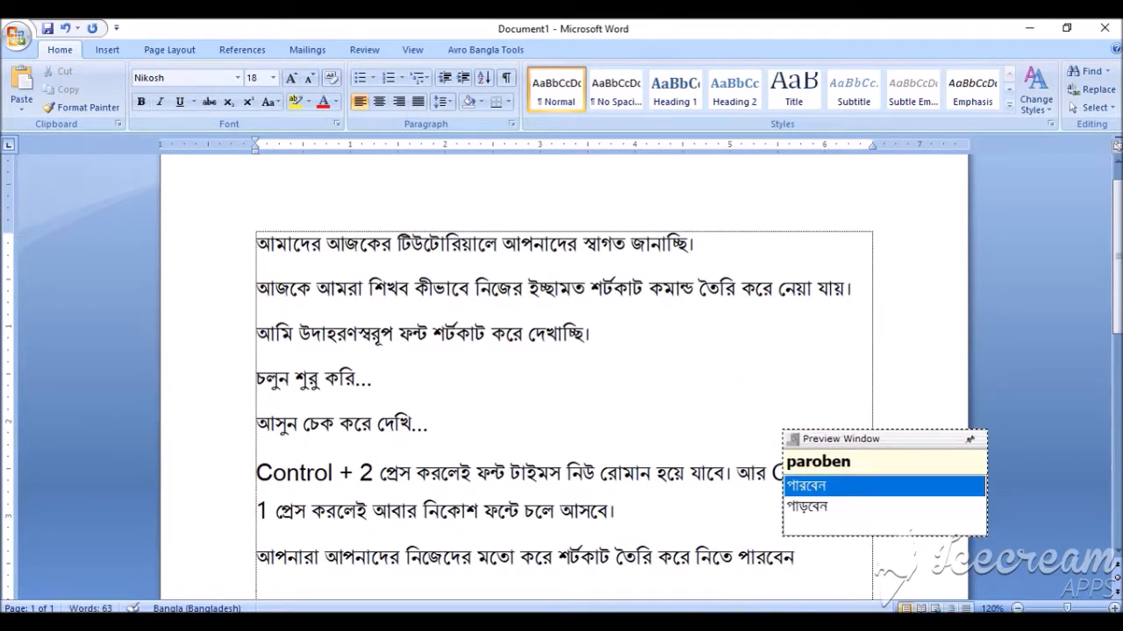
text(.)
Leave a blank line and write the closing Bangla sentence "আশা করি টিউটোরিয়ালটি আপনাদের ভালো লেগেছে।".
key(Return)
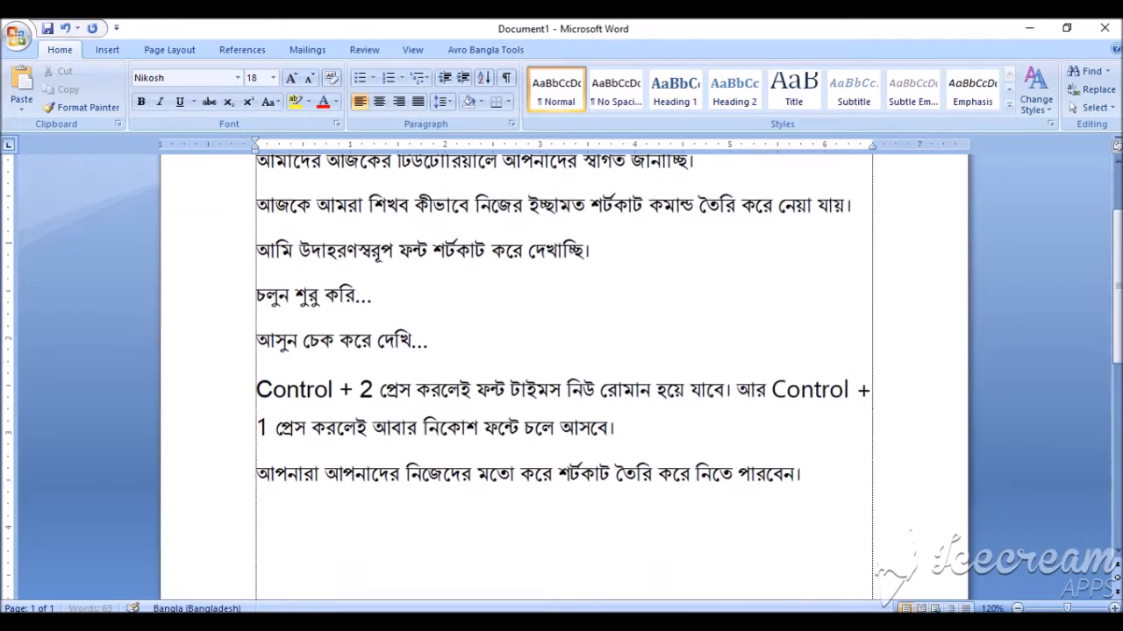
text(asha kori)
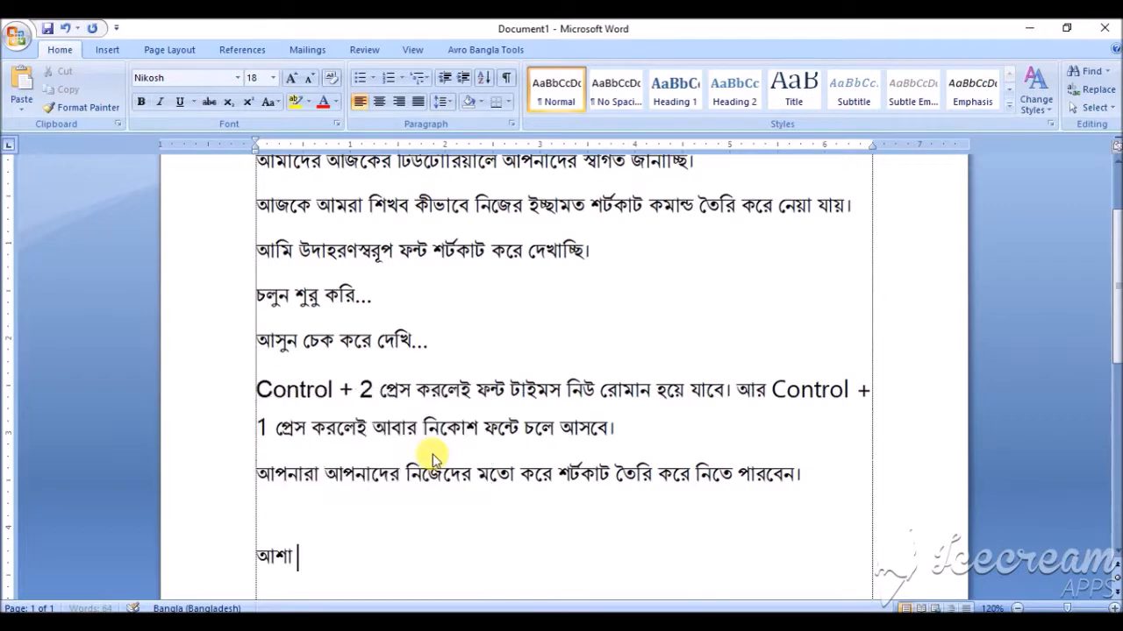
text( Tiu)
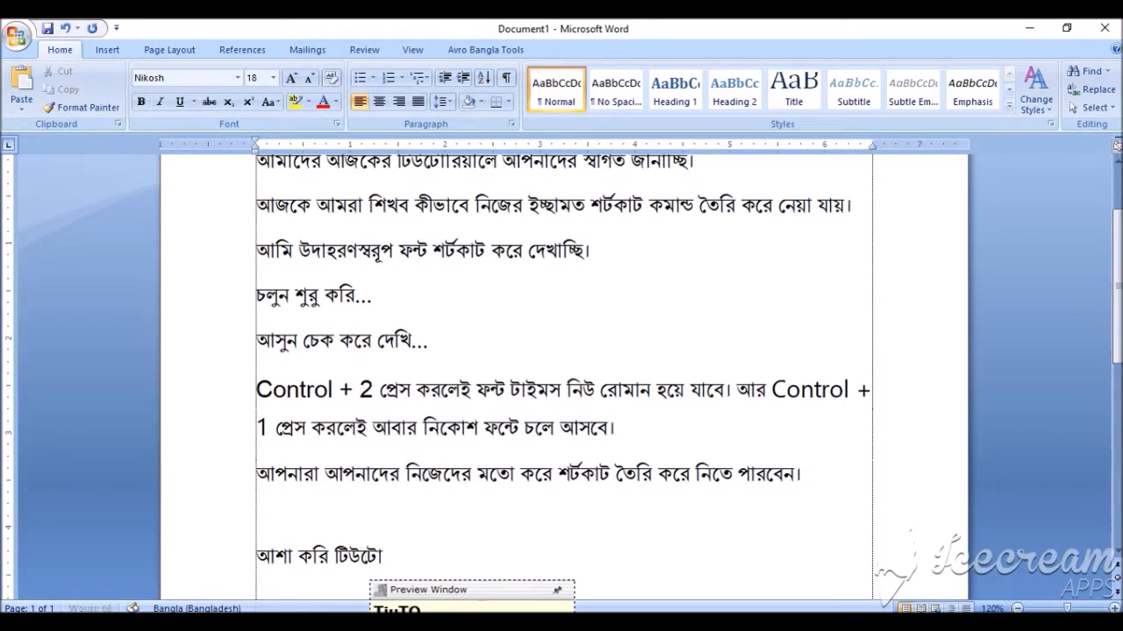
text(TOt)
key(BackSpace)
text(riyaloTi)
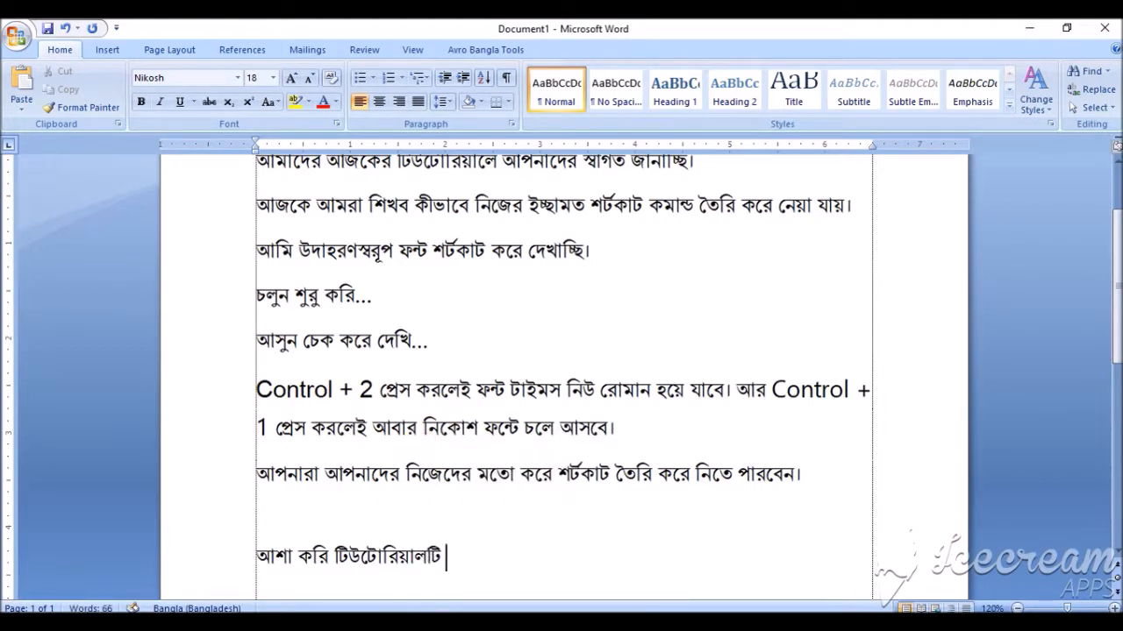
text( apnader valO )
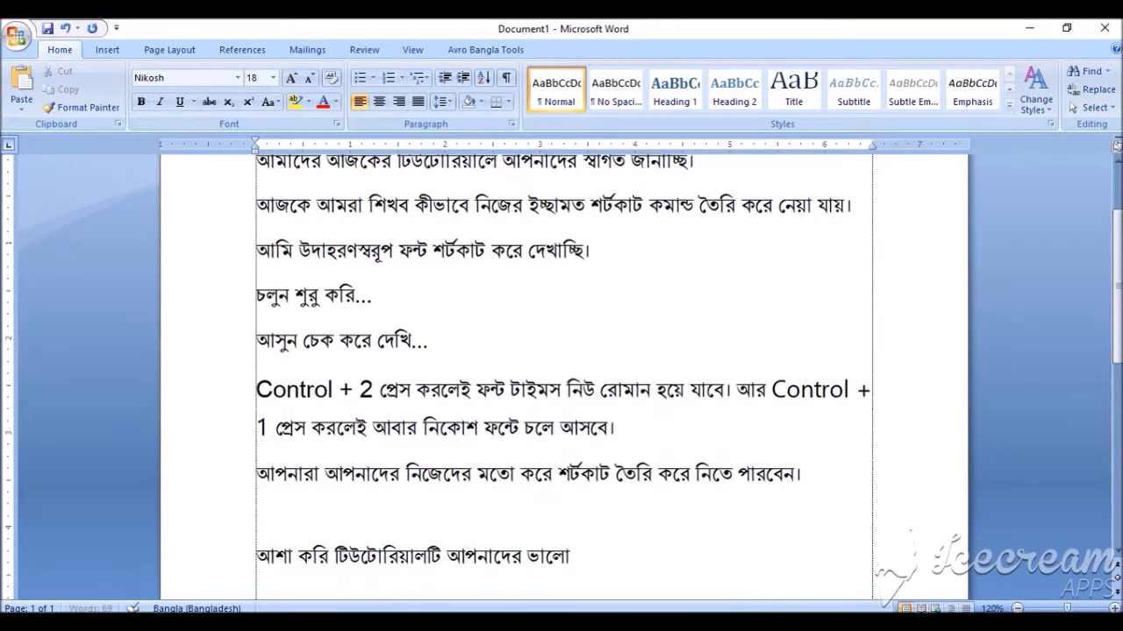
text(legeche.)
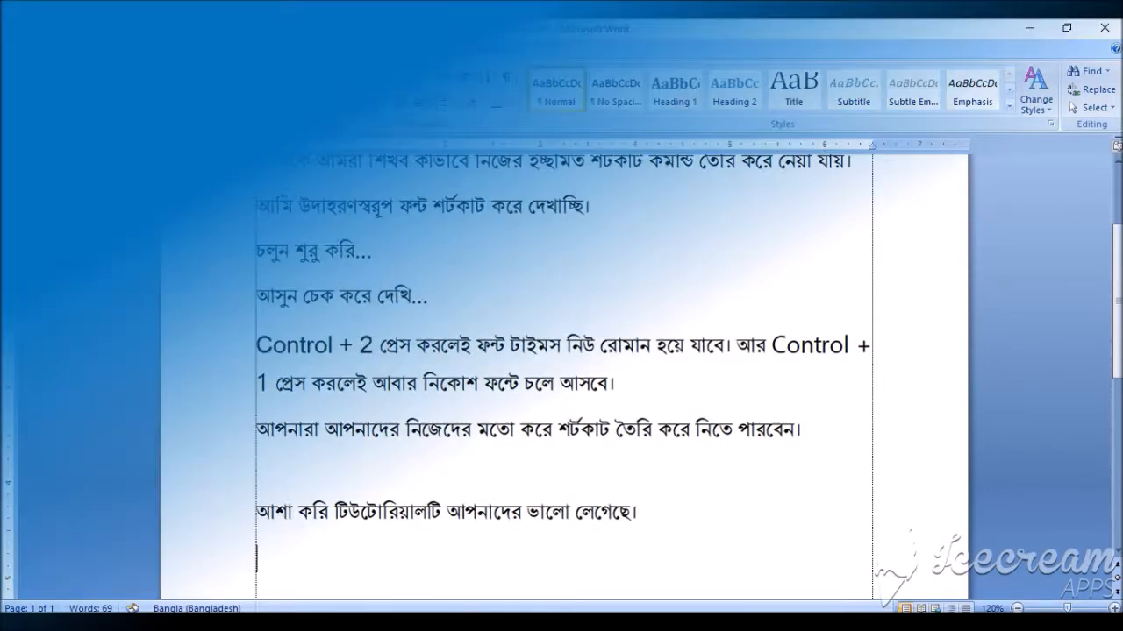